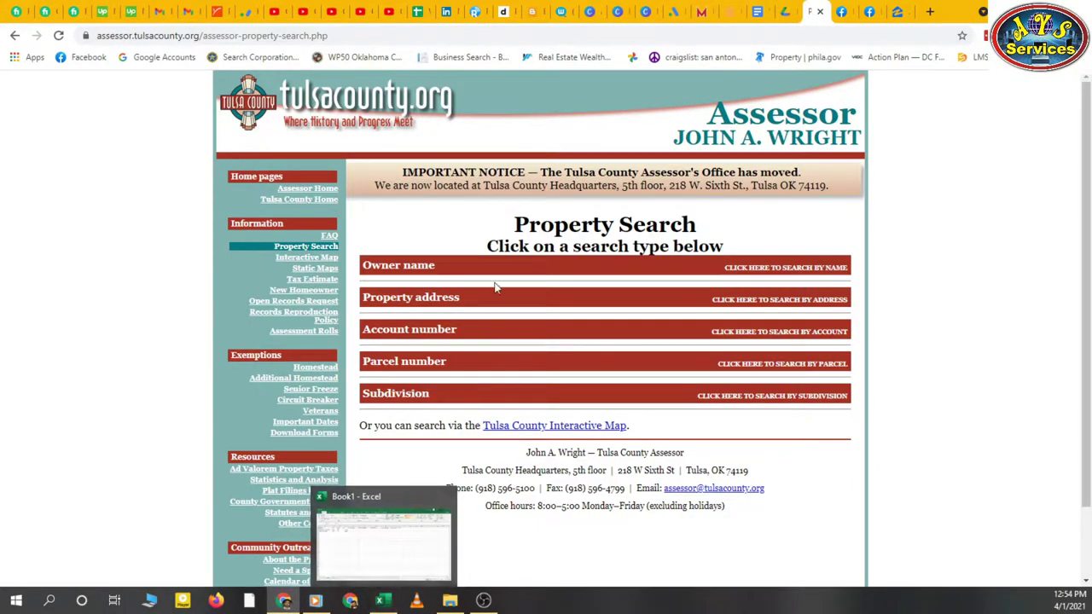
Step: Expand the Property address and Owner name search forms and try their name fields
{"action": "left_click", "coordinate": [756, 305]}
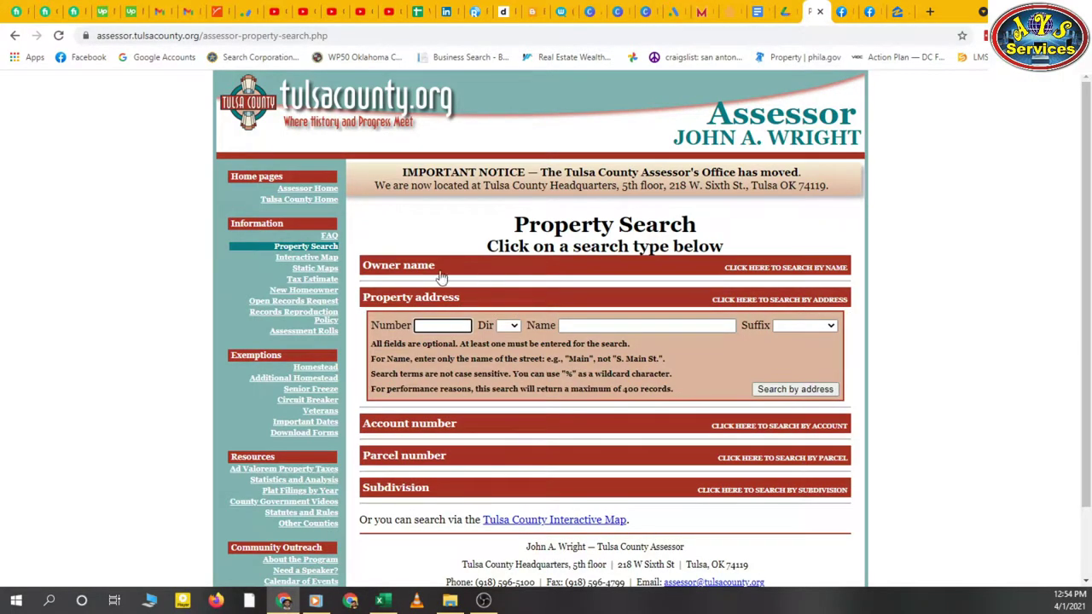
{"action": "left_click", "coordinate": [480, 271]}
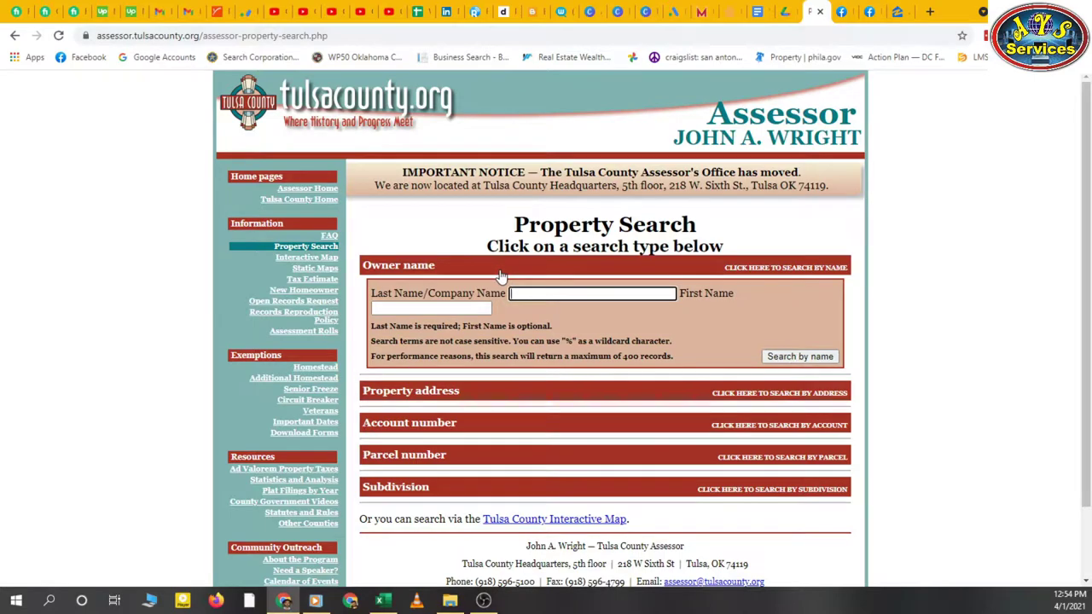
{"action": "left_click", "coordinate": [568, 295]}
{"action": "left_click", "coordinate": [540, 291]}
{"action": "left_click", "coordinate": [434, 309]}
{"action": "left_click", "coordinate": [872, 311]}
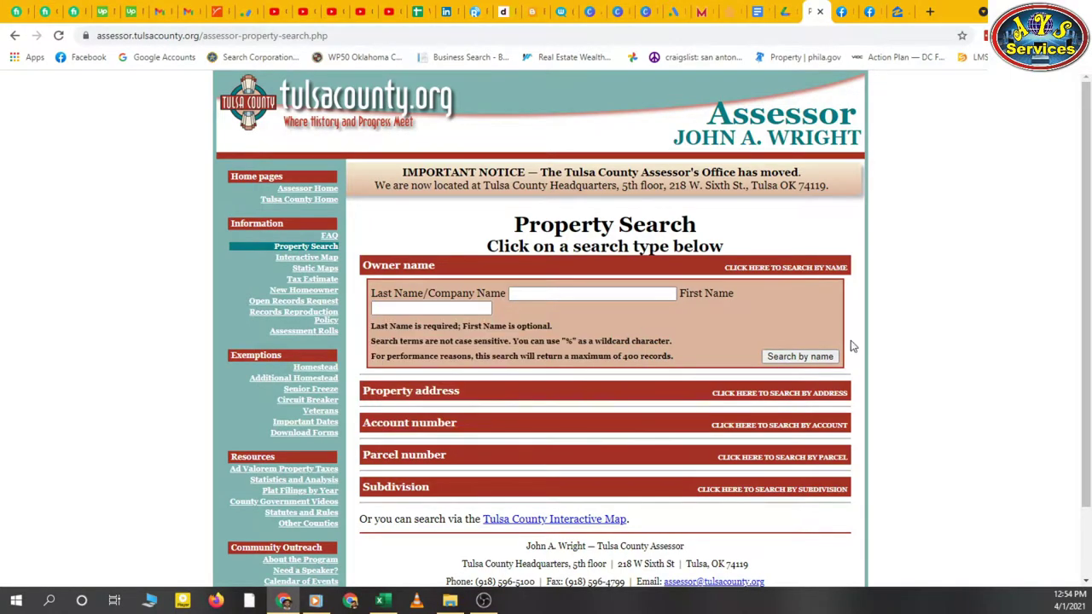
Step: Inspect the Property address form's house number, street name, direction and suffix fields
{"action": "left_click", "coordinate": [746, 394]}
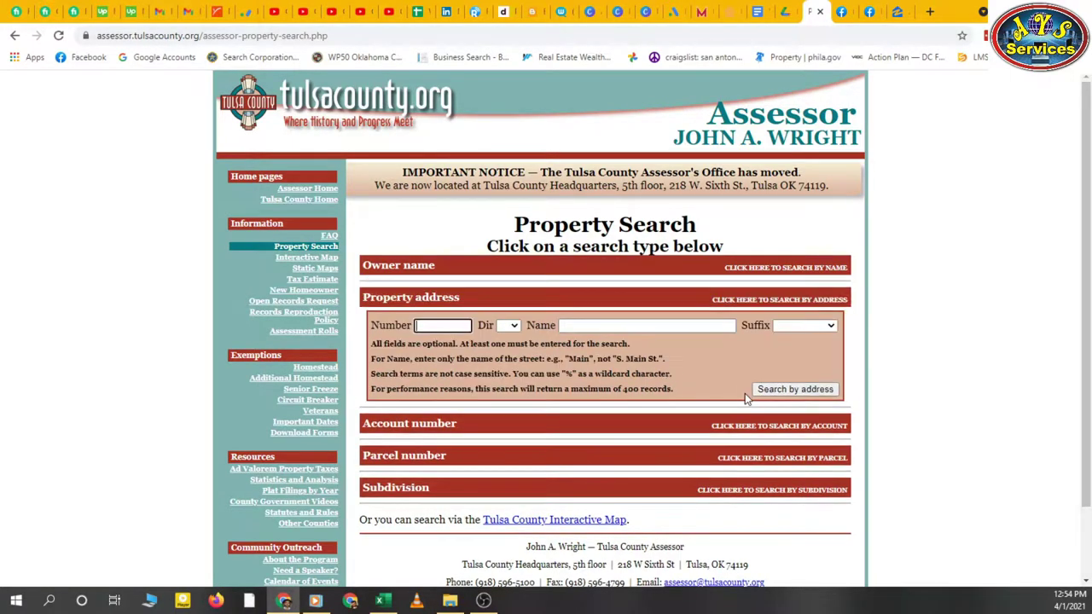
{"action": "left_click", "coordinate": [438, 329]}
{"action": "left_click", "coordinate": [588, 325]}
{"action": "left_click", "coordinate": [510, 325]}
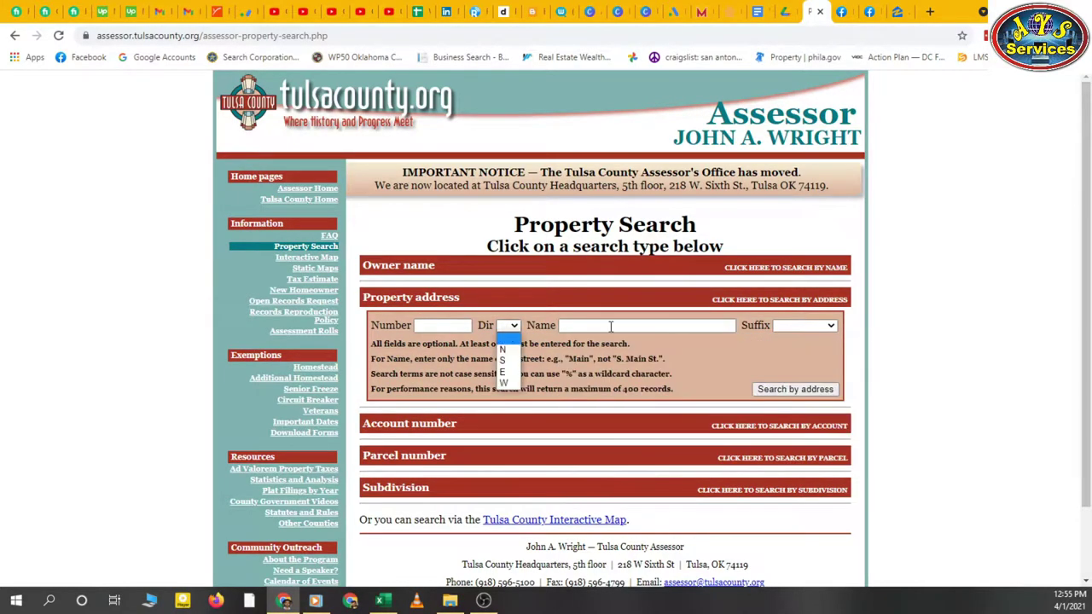
{"action": "left_click", "coordinate": [804, 325]}
{"action": "left_click", "coordinate": [726, 346]}
{"action": "left_click", "coordinate": [805, 326]}
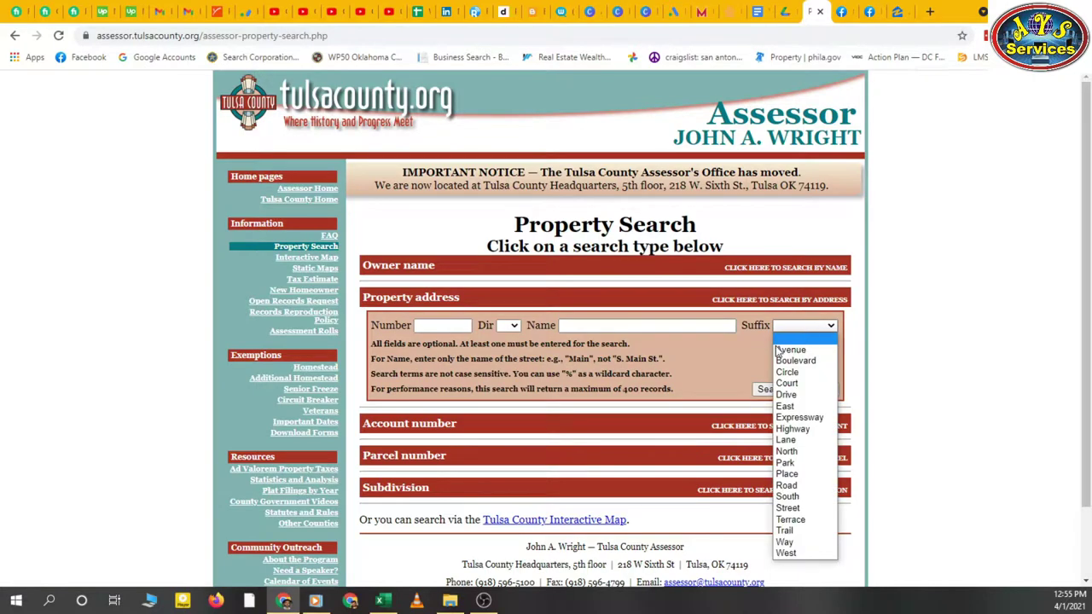
{"action": "left_click", "coordinate": [716, 353]}
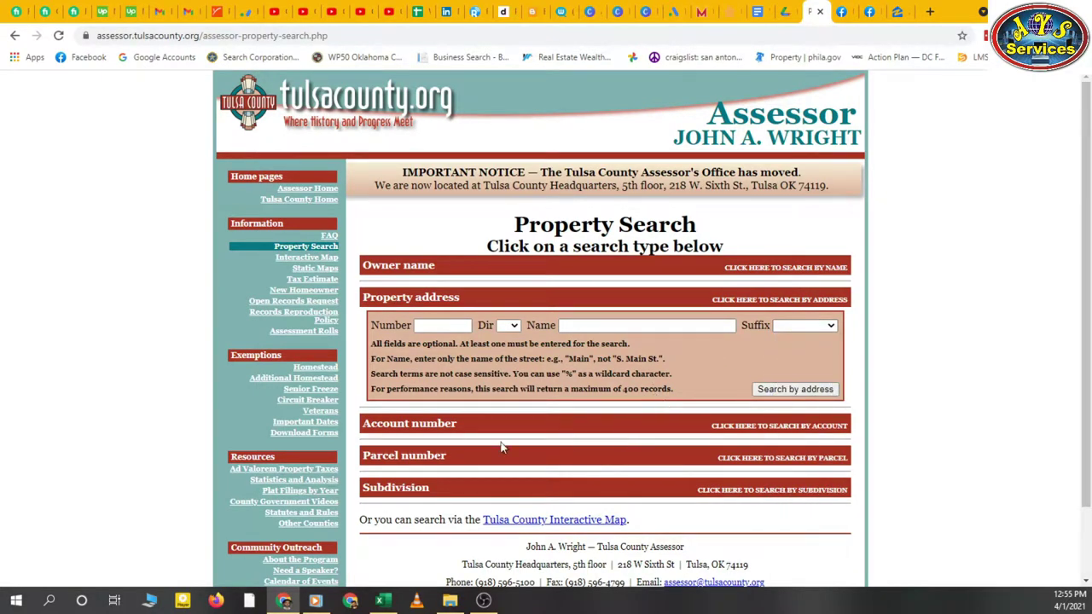
Step: Expand the Account, Parcel and Subdivision search forms, then bring up the Excel workbook
{"action": "left_click", "coordinate": [774, 427]}
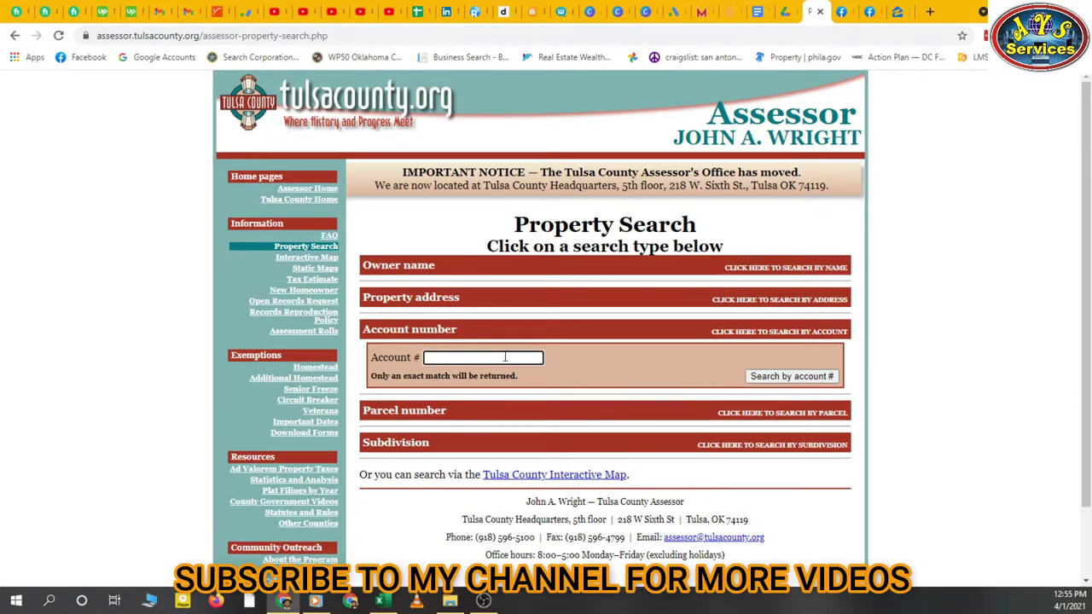
{"action": "left_click", "coordinate": [756, 413]}
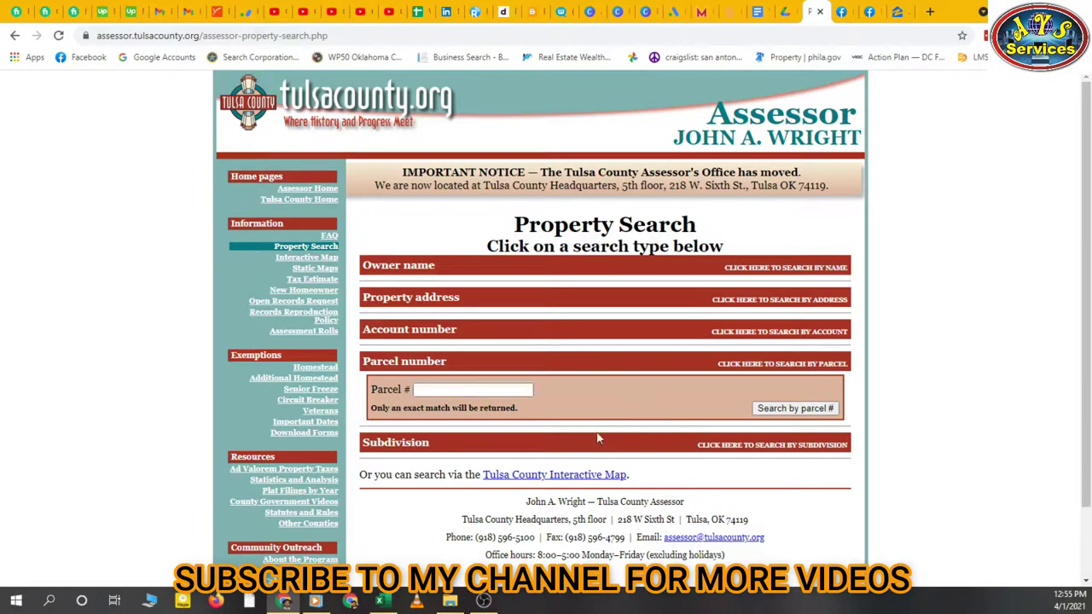
{"action": "left_click", "coordinate": [773, 446]}
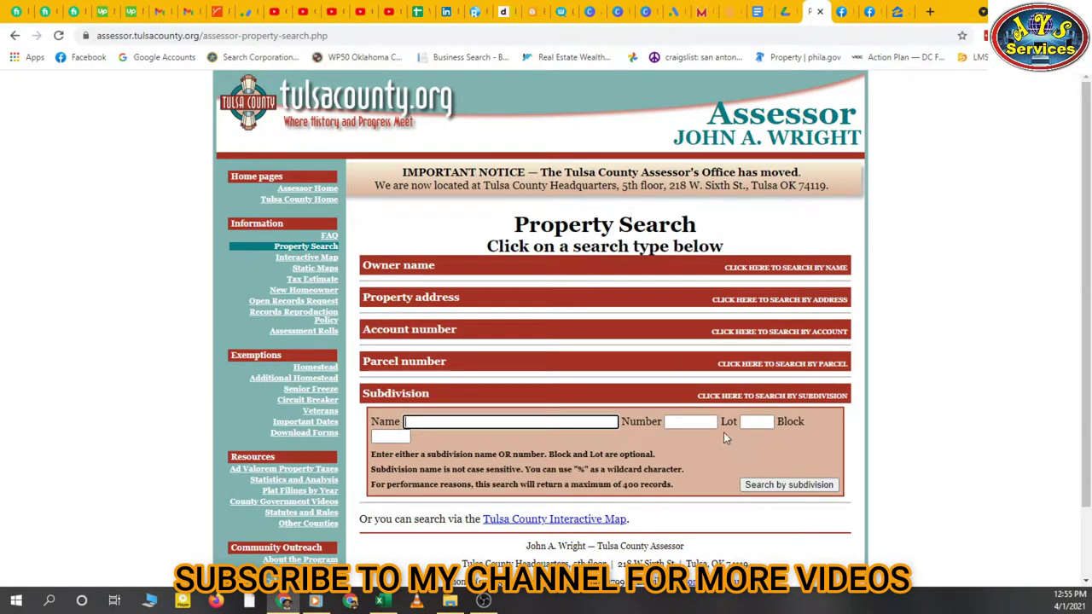
{"action": "left_click", "coordinate": [762, 304]}
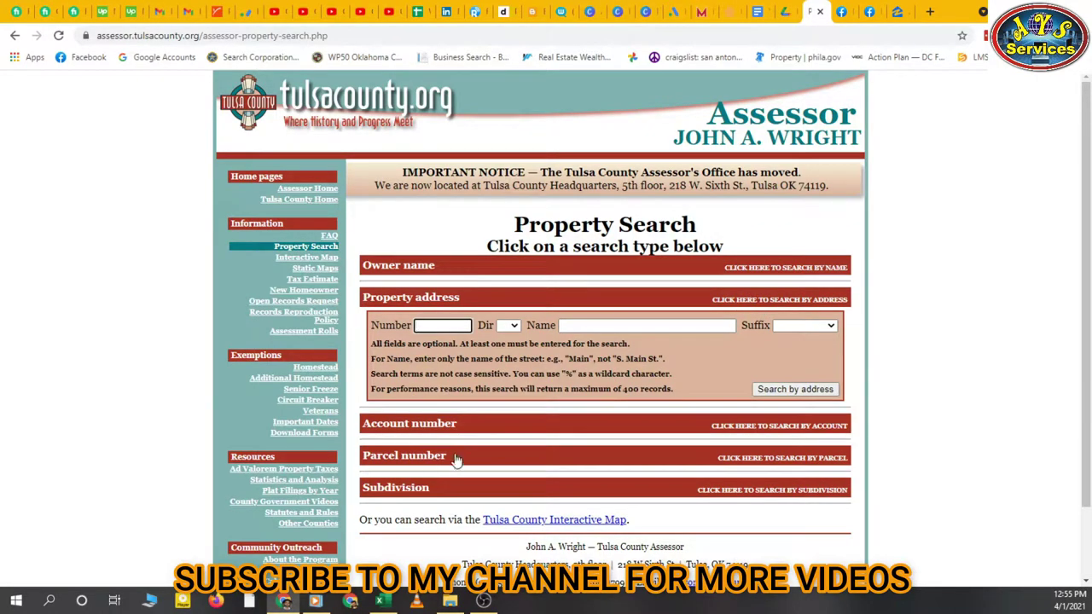
{"action": "left_click", "coordinate": [381, 601]}
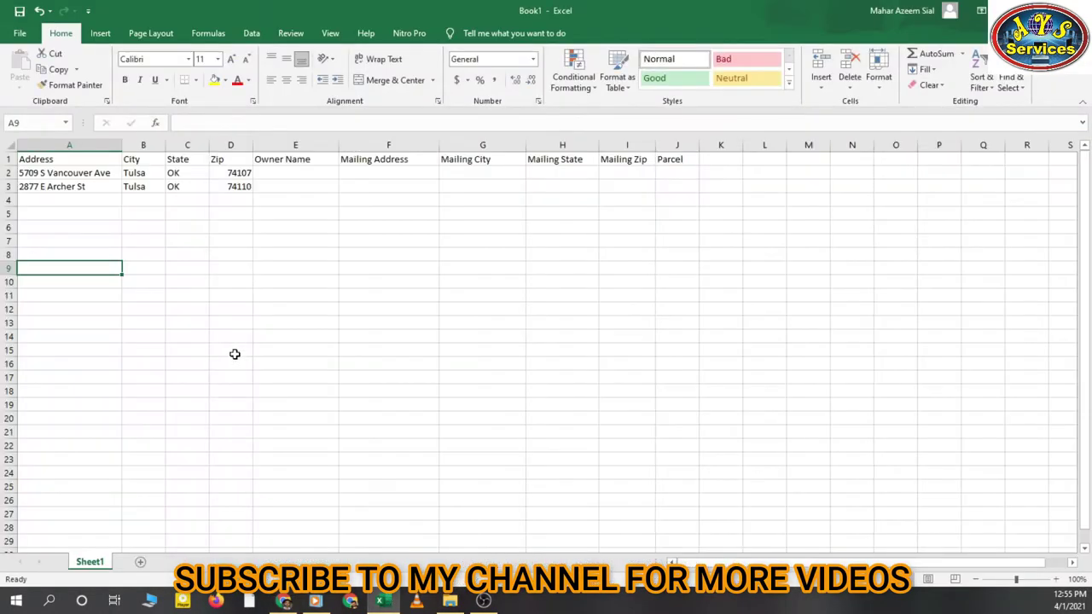
{"action": "left_click", "coordinate": [97, 178]}
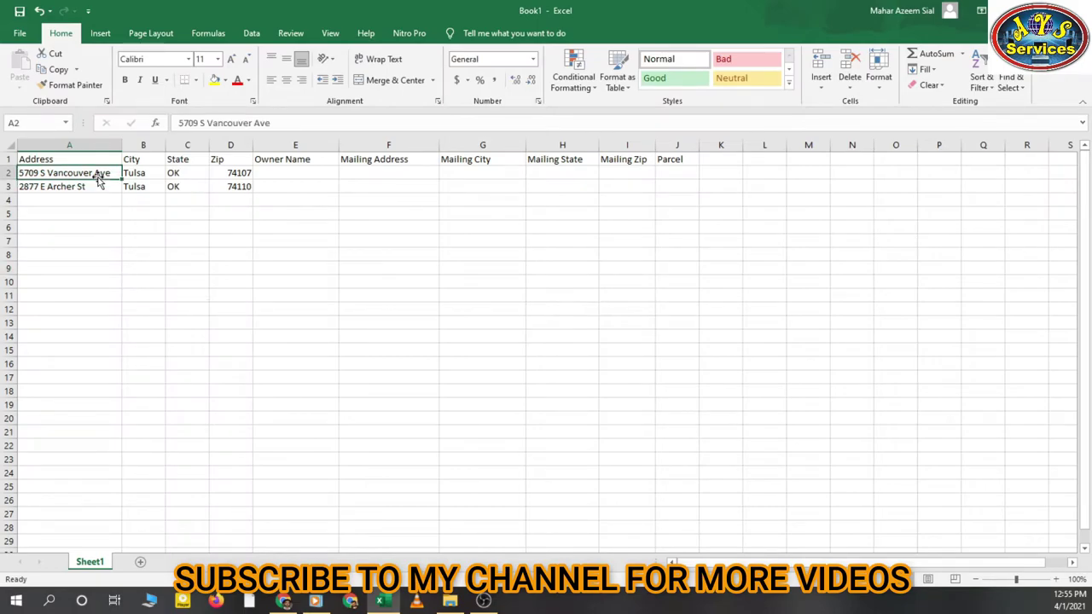
{"action": "left_click", "coordinate": [283, 601]}
{"action": "left_click", "coordinate": [419, 327]}
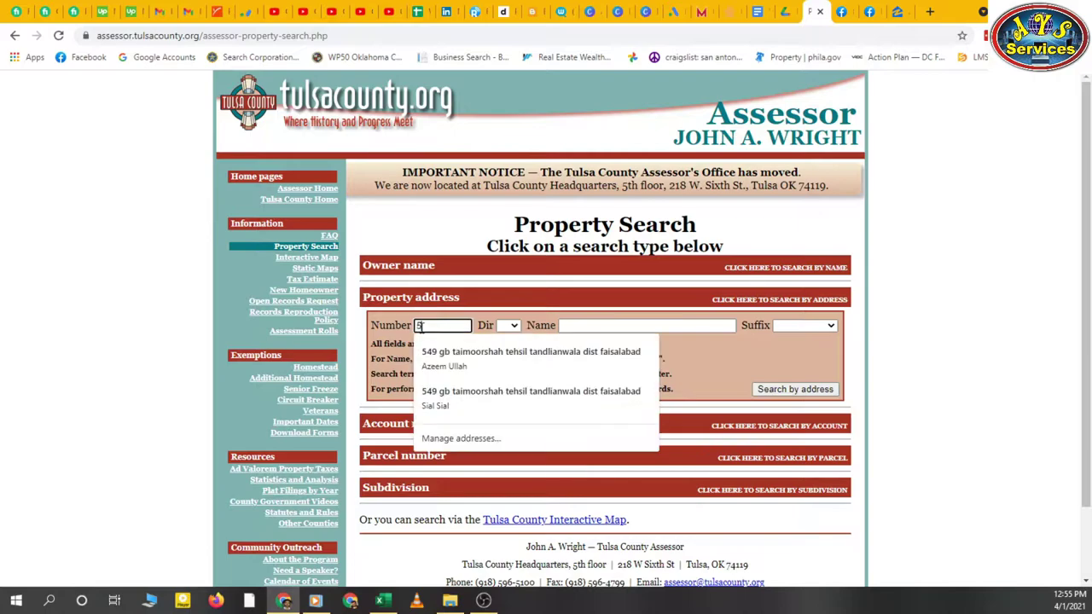
{"action": "type", "text": "5709"}
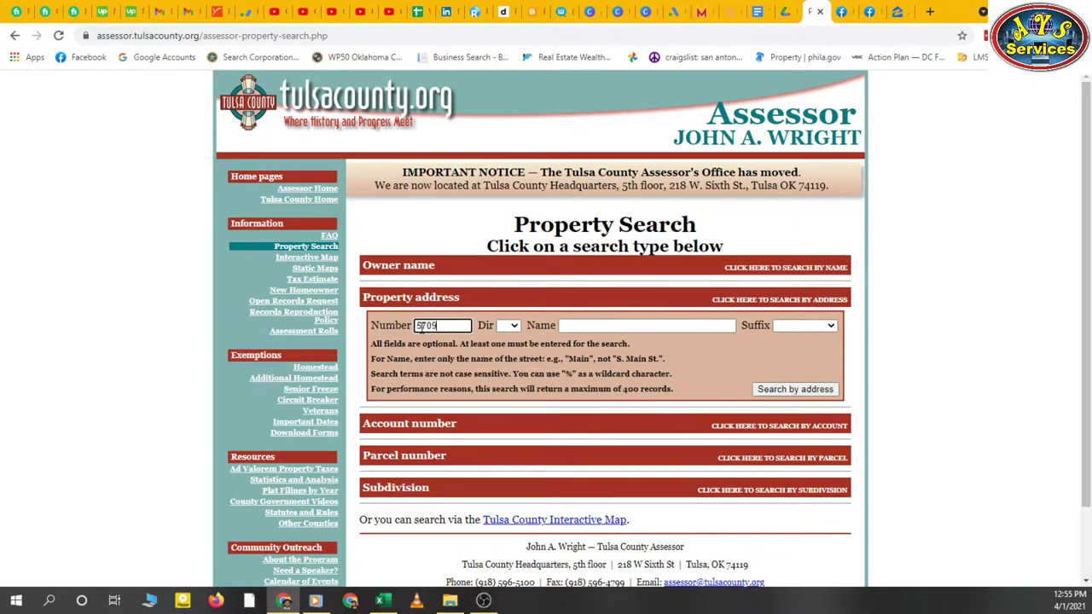
{"action": "left_click", "coordinate": [595, 325]}
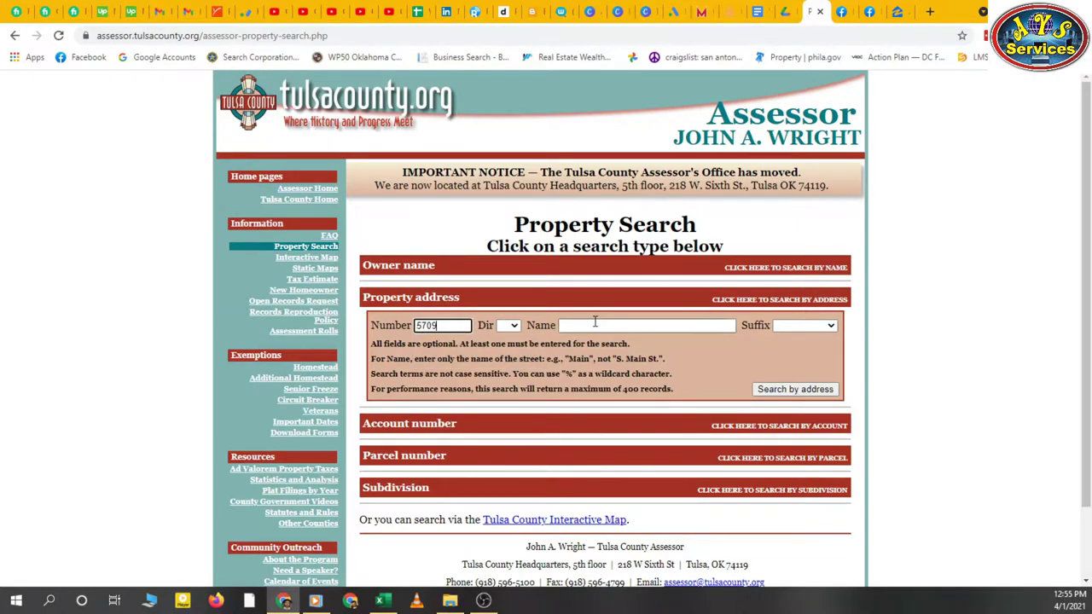
{"action": "left_click", "coordinate": [382, 601]}
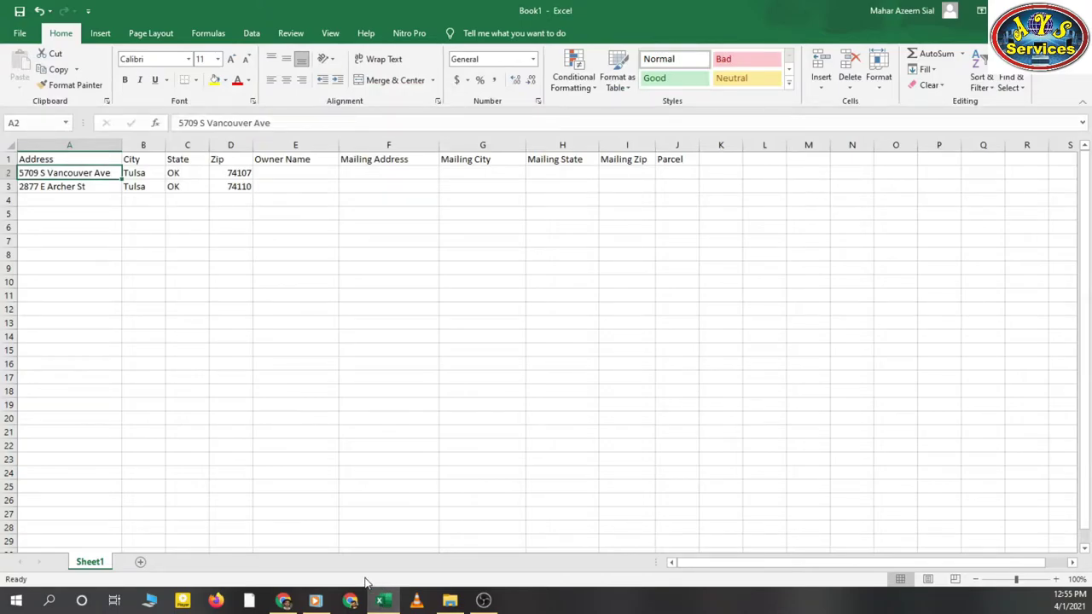
{"action": "left_click", "coordinate": [284, 602]}
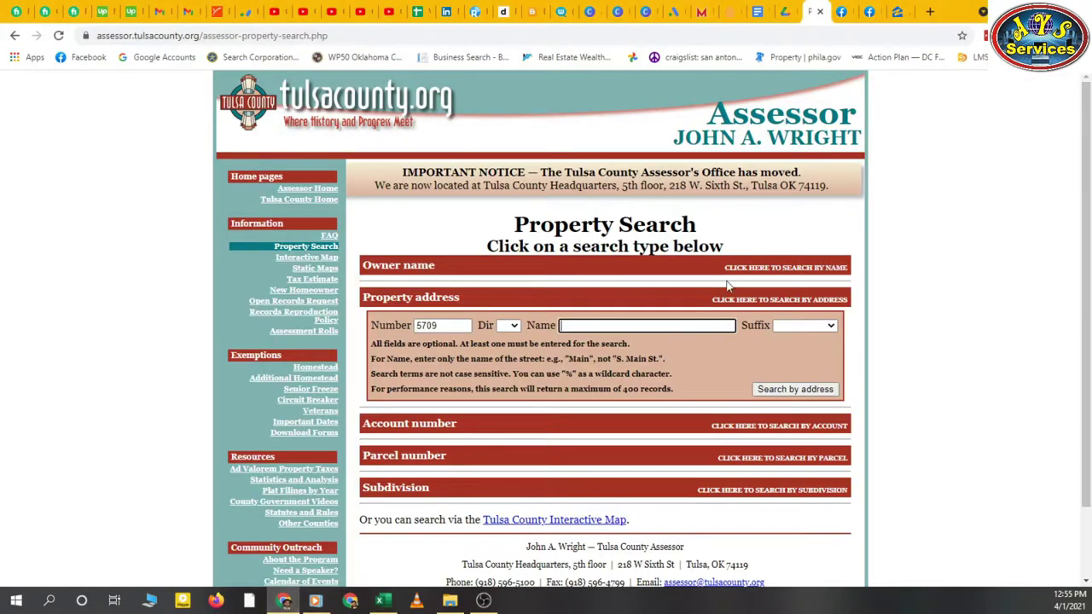
Step: Enter street name vancouver and set the suffix to Avenue
{"action": "left_click", "coordinate": [641, 326]}
{"action": "type", "text": "vanc"}
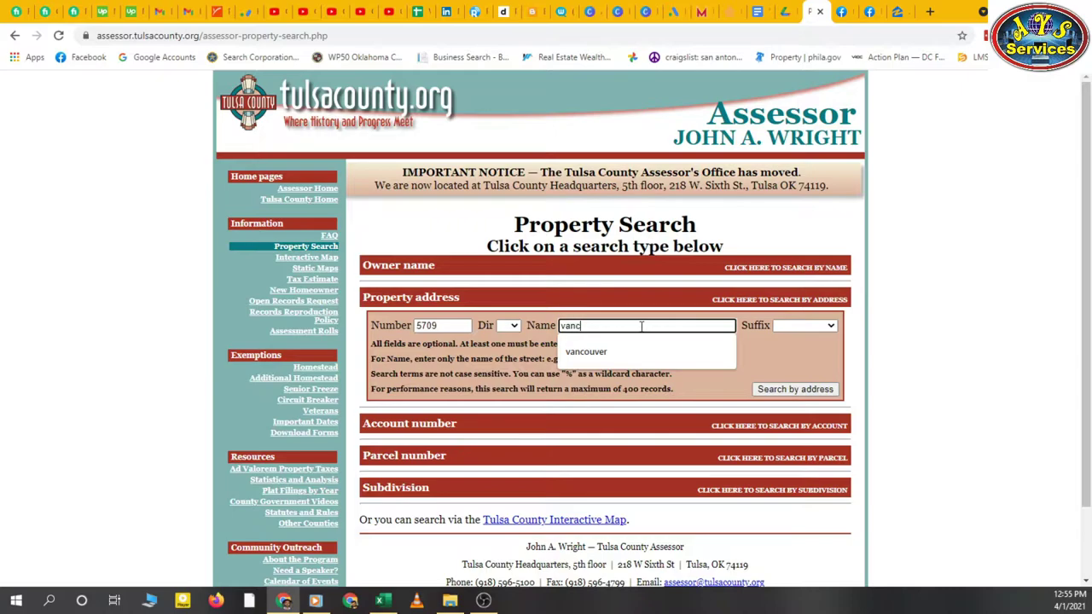
{"action": "type", "text": "our"}
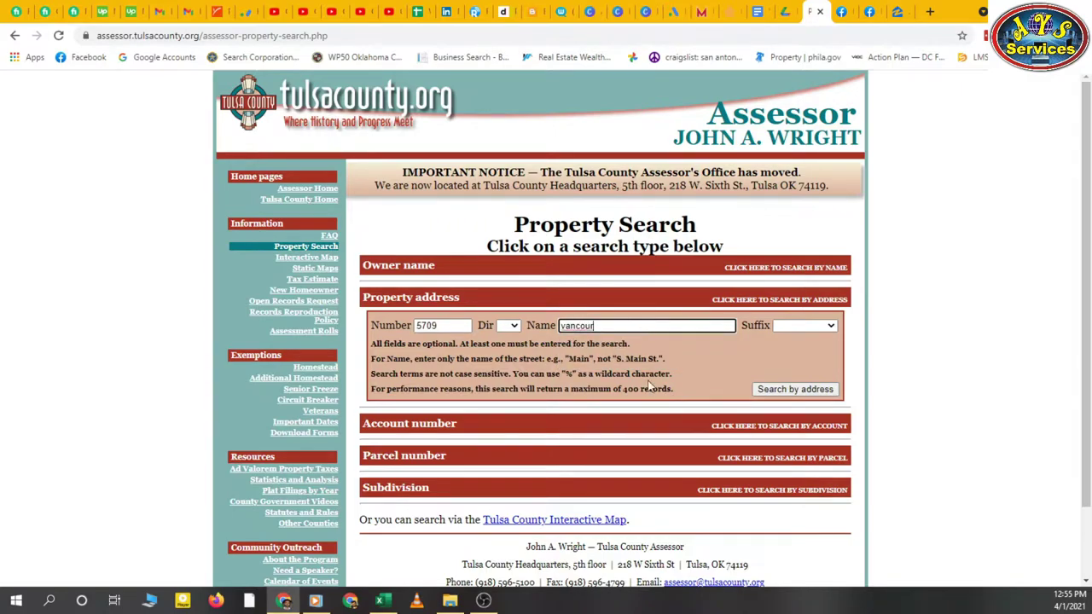
{"action": "left_click", "coordinate": [288, 602]}
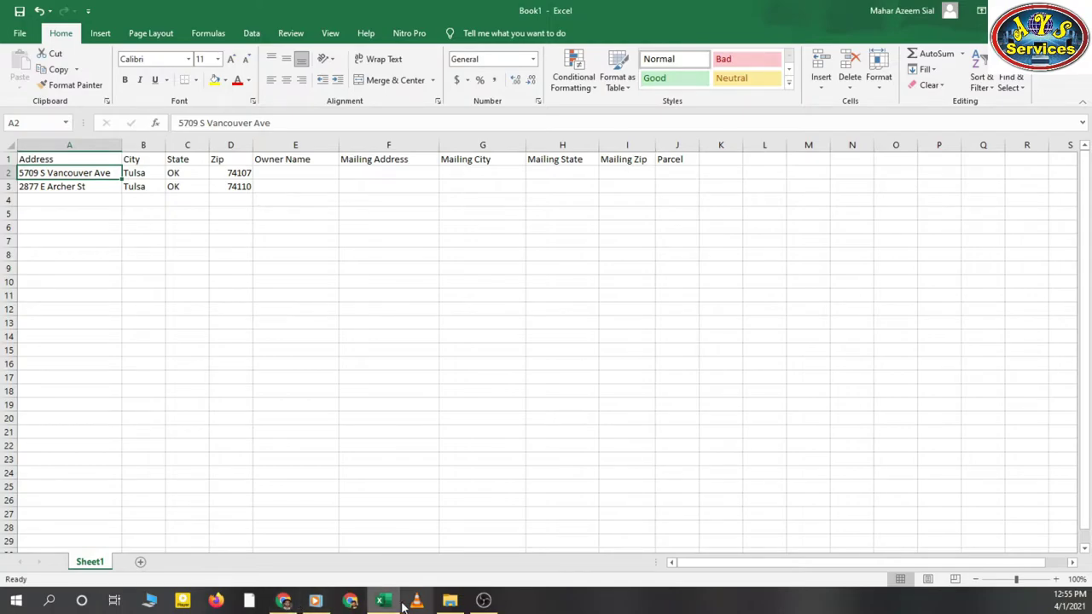
{"action": "left_click", "coordinate": [297, 604]}
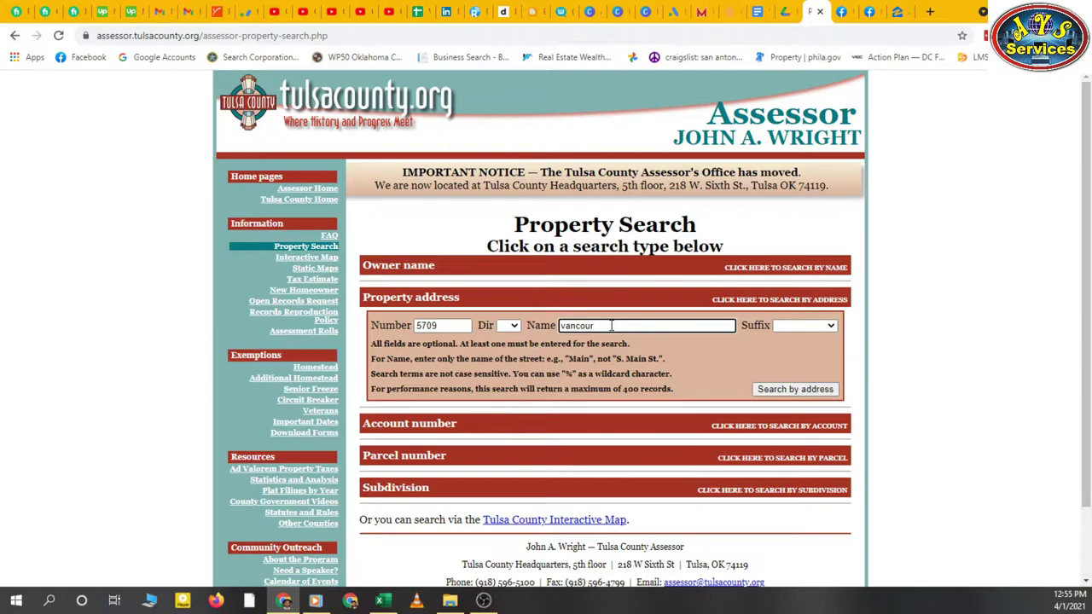
{"action": "key", "text": "BackSpace"}
{"action": "type", "text": "v"}
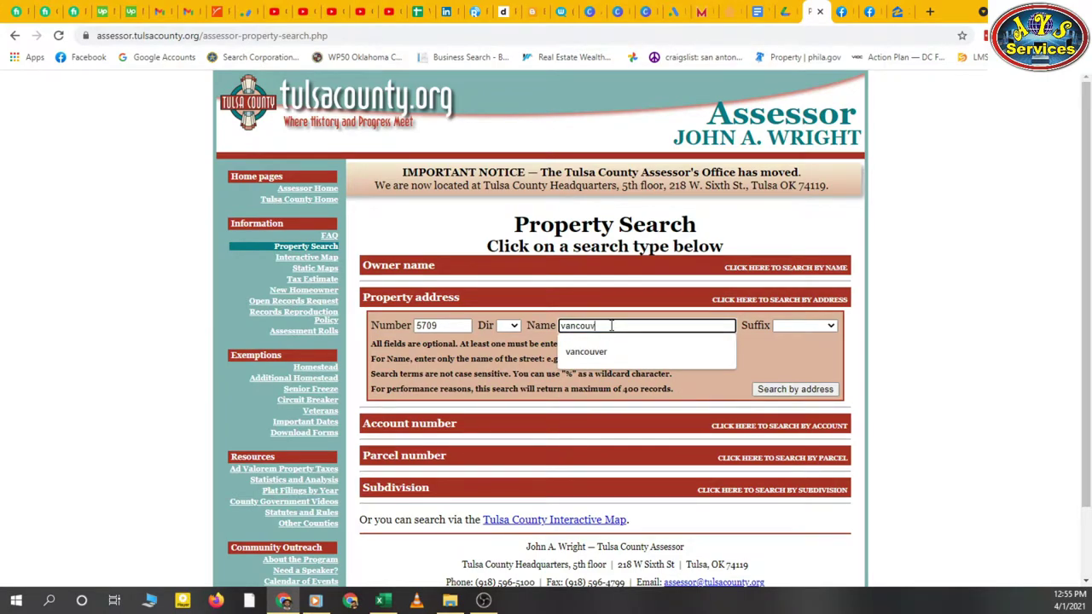
{"action": "type", "text": "er"}
{"action": "key", "text": "Tab"}
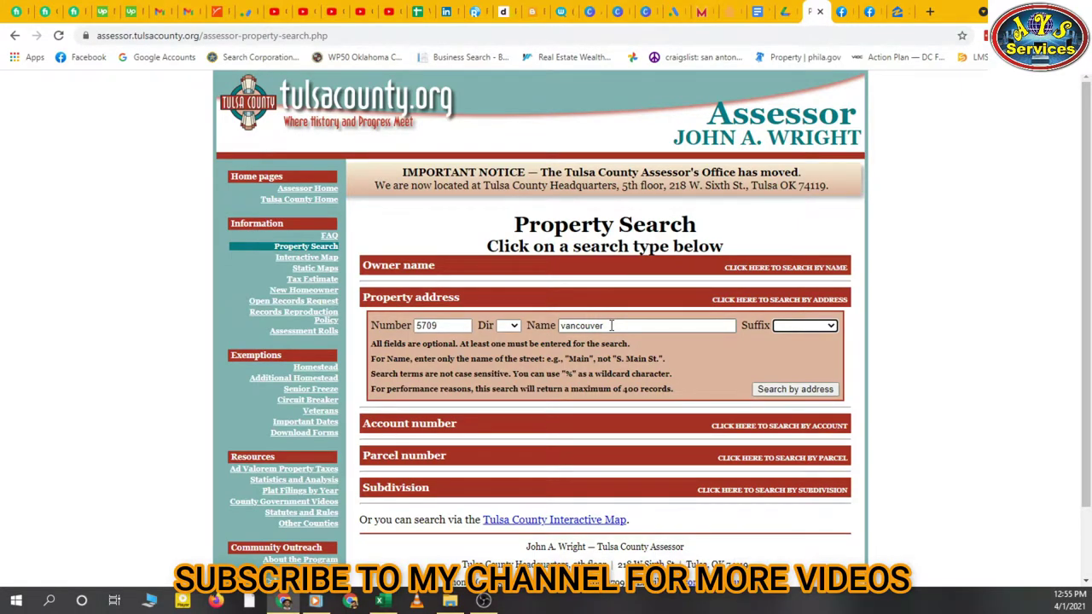
{"action": "key", "text": "a"}
Step: Run the 5709 Vancouver address search and look over the account and parcel values
{"action": "left_click", "coordinate": [773, 392]}
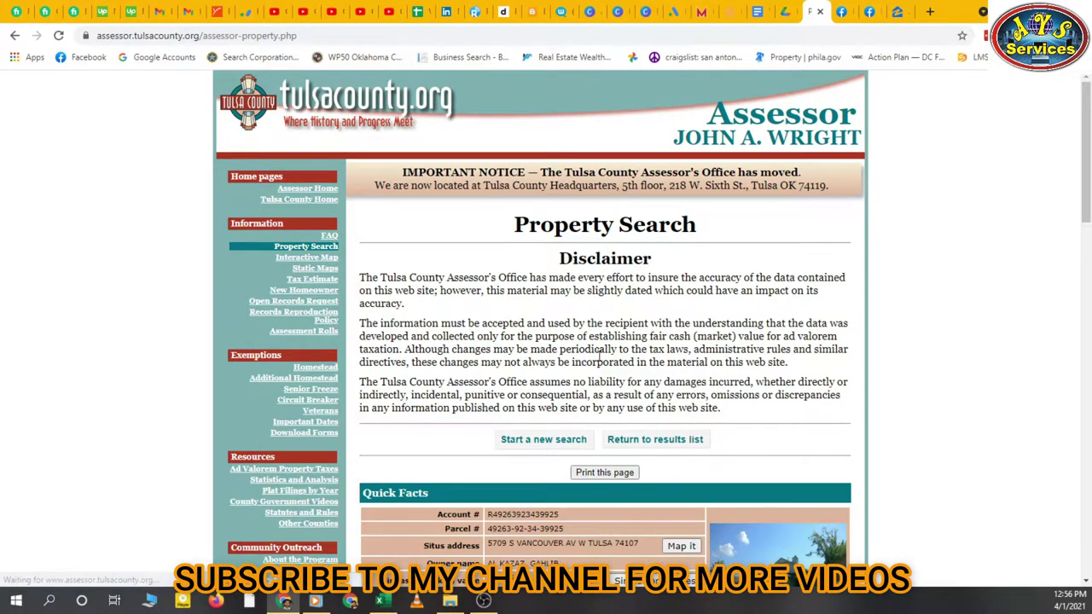
{"action": "scroll", "coordinate": [600, 356], "scroll_direction": "down", "scroll_amount": 3}
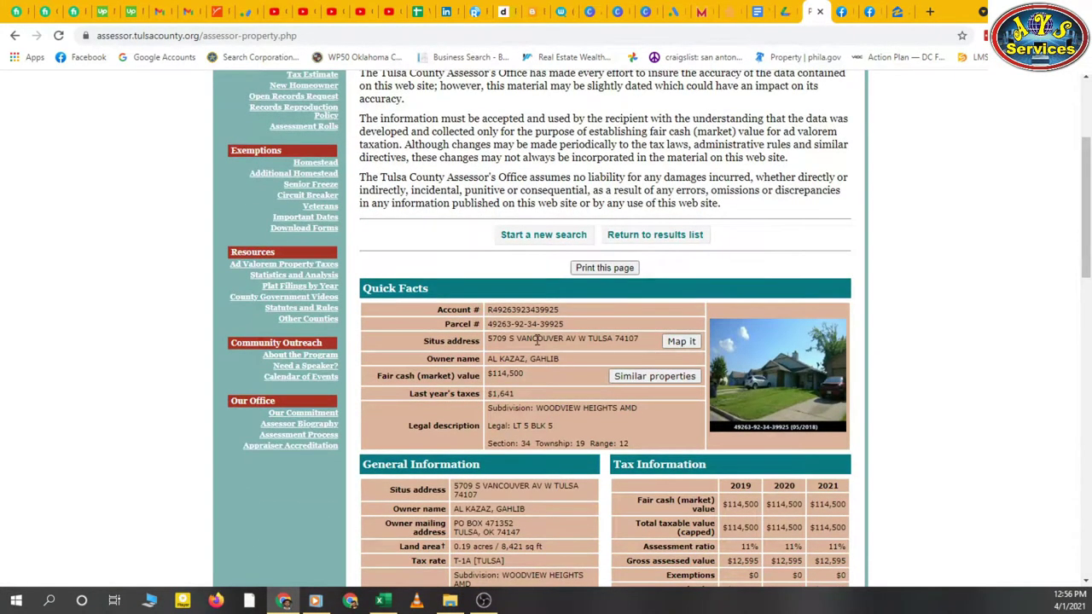
{"action": "left_click_drag", "start_coordinate": [569, 310], "coordinate": [489, 317]}
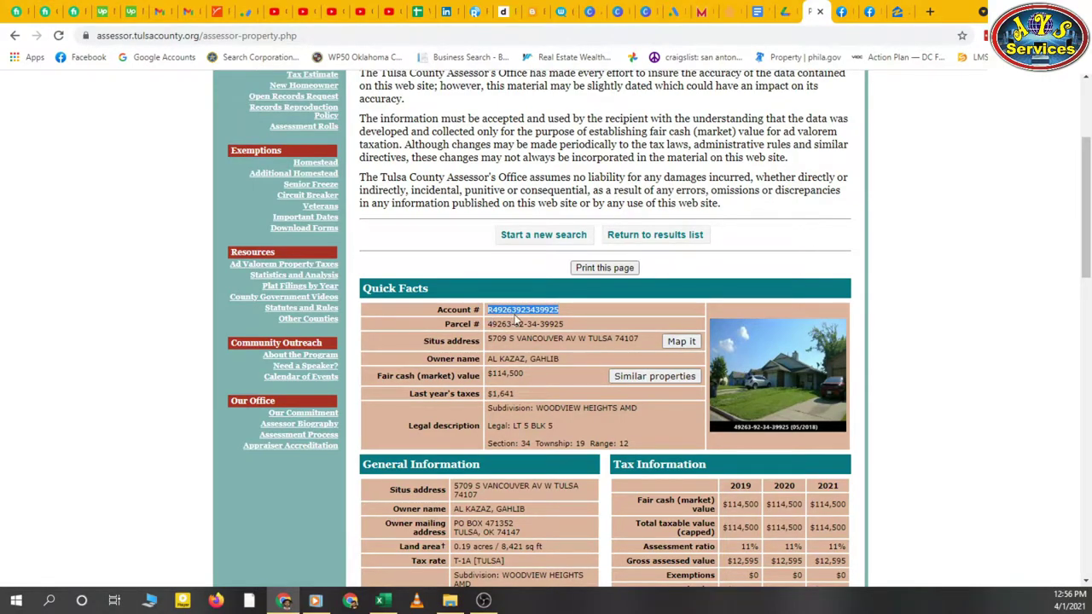
{"action": "left_click", "coordinate": [576, 312]}
{"action": "left_click_drag", "start_coordinate": [566, 324], "coordinate": [487, 326]}
{"action": "left_click", "coordinate": [543, 352]}
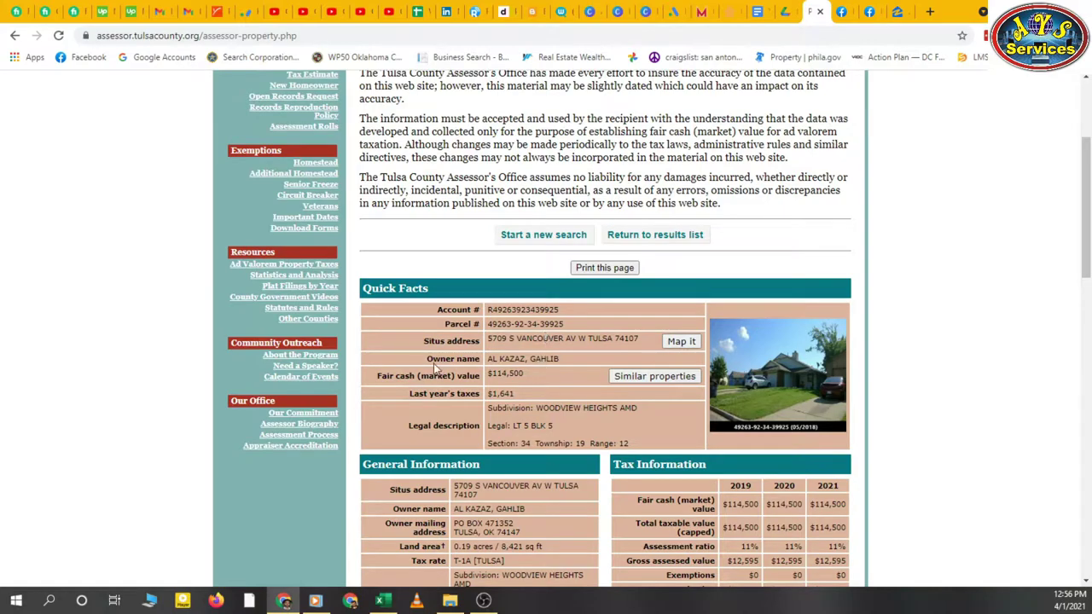
Step: Select and copy the owner name value in Quick Facts
{"action": "left_click_drag", "start_coordinate": [422, 364], "coordinate": [480, 362]}
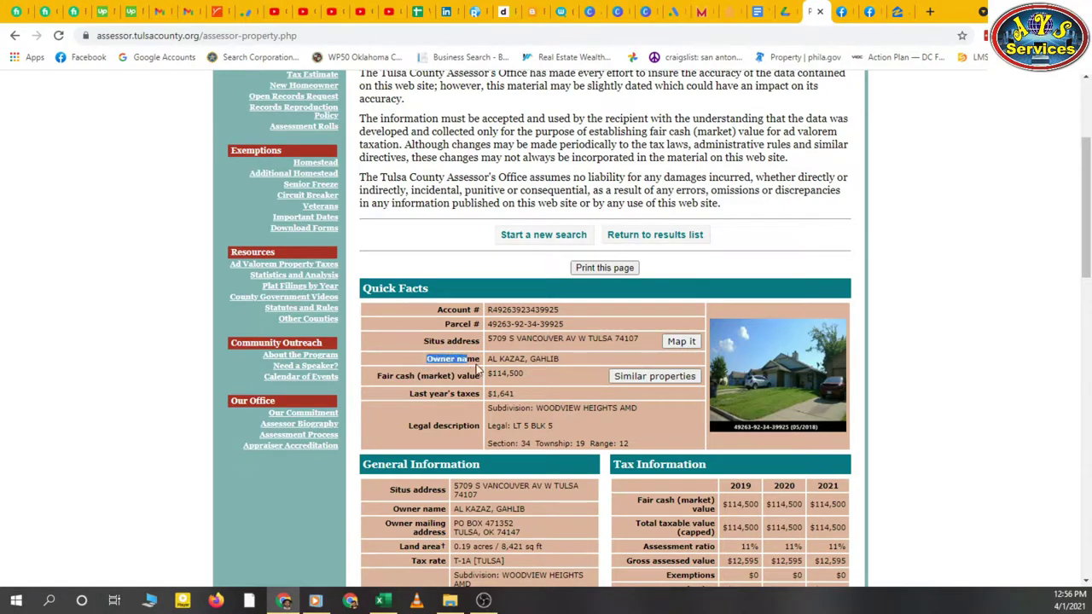
{"action": "left_click", "coordinate": [569, 358]}
{"action": "left_click_drag", "start_coordinate": [562, 361], "coordinate": [493, 360]}
{"action": "key", "text": "ctrl+c"}
Step: Paste the owner name into cell E2
{"action": "left_click", "coordinate": [383, 601]}
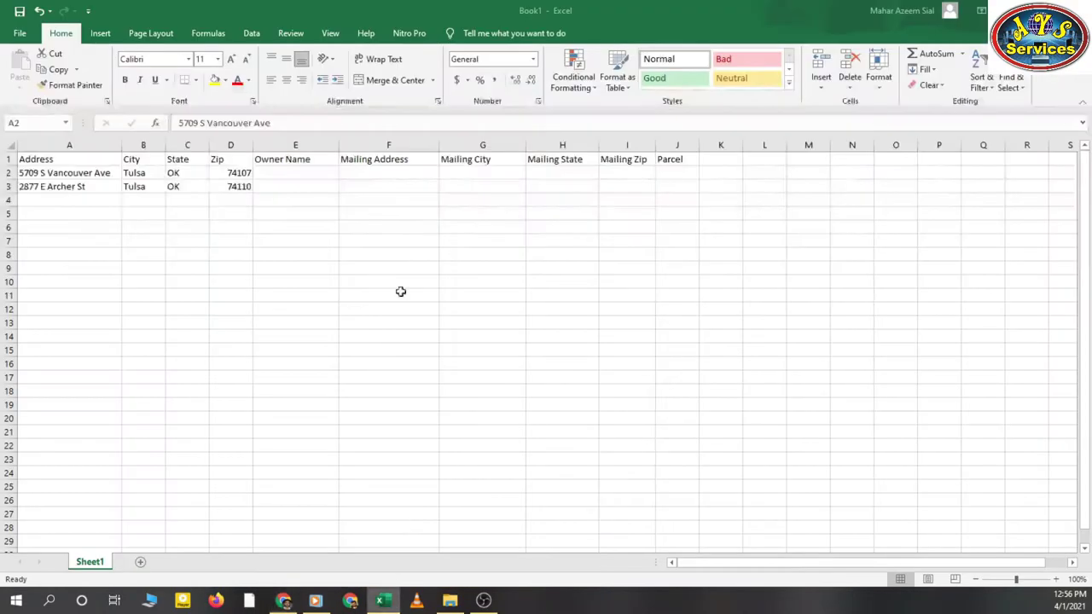
{"action": "double_click", "coordinate": [289, 172]}
{"action": "key", "text": "ctrl+v"}
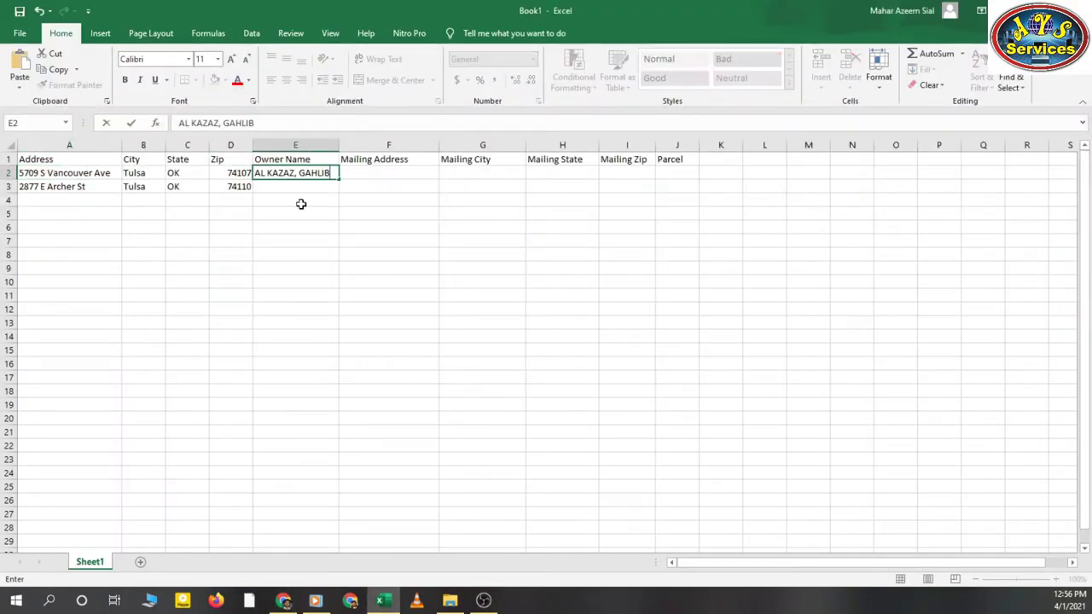
{"action": "left_click", "coordinate": [299, 202]}
{"action": "left_click", "coordinate": [391, 177]}
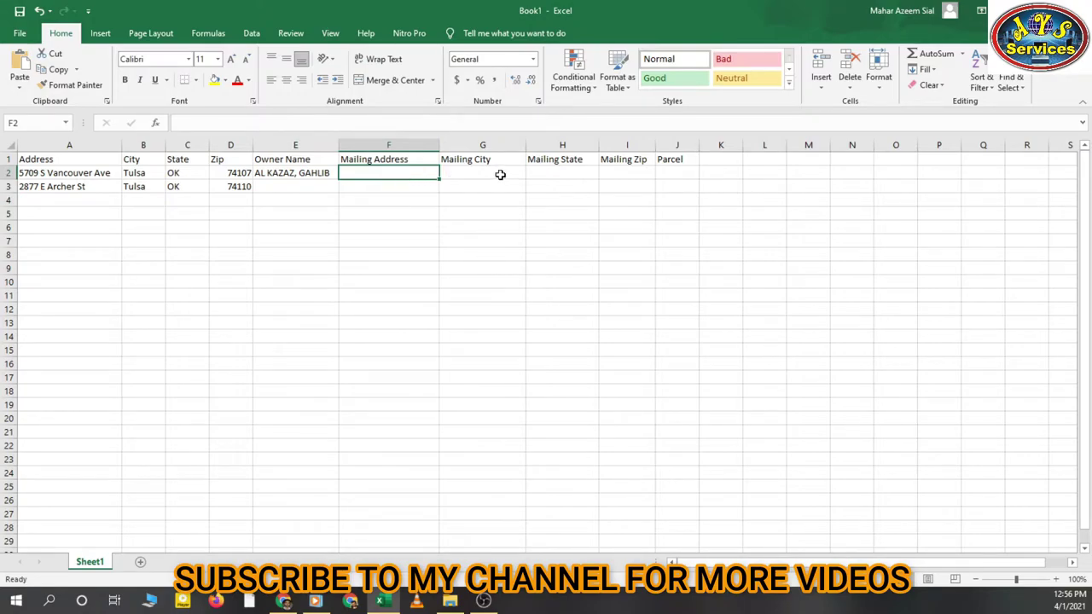
Step: Copy the first line of the owner's mailing address and paste it into F2
{"action": "left_click", "coordinate": [283, 601]}
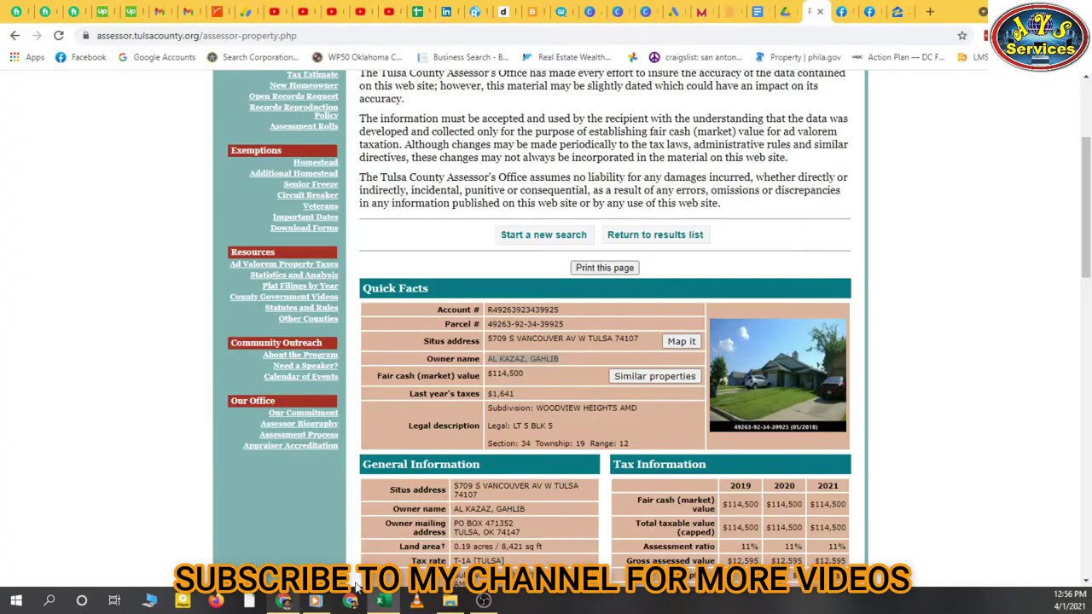
{"action": "scroll", "coordinate": [396, 369], "scroll_direction": "down", "scroll_amount": 3}
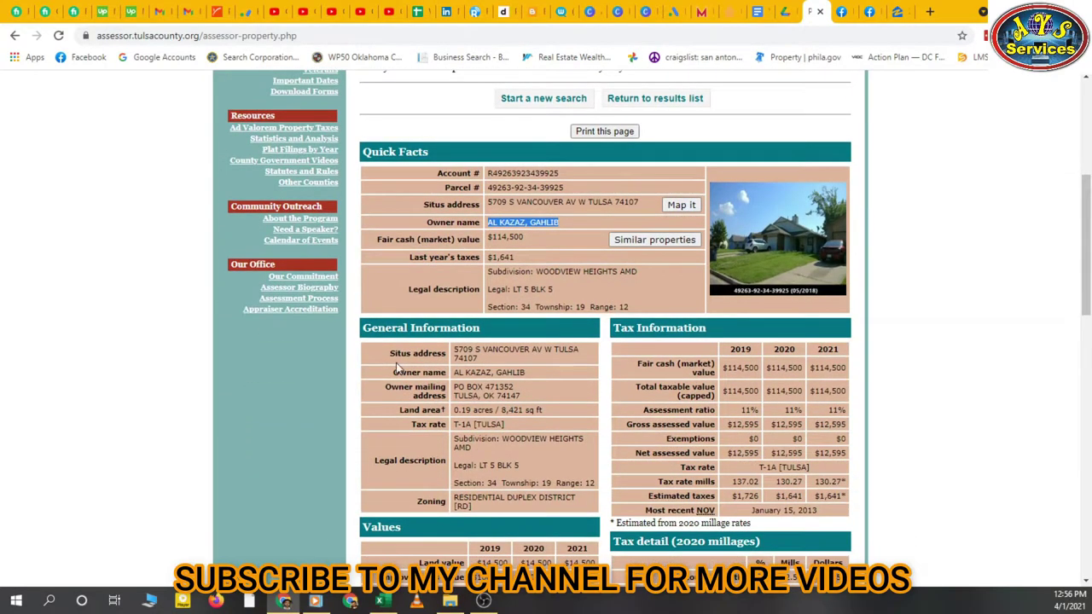
{"action": "left_click", "coordinate": [512, 334]}
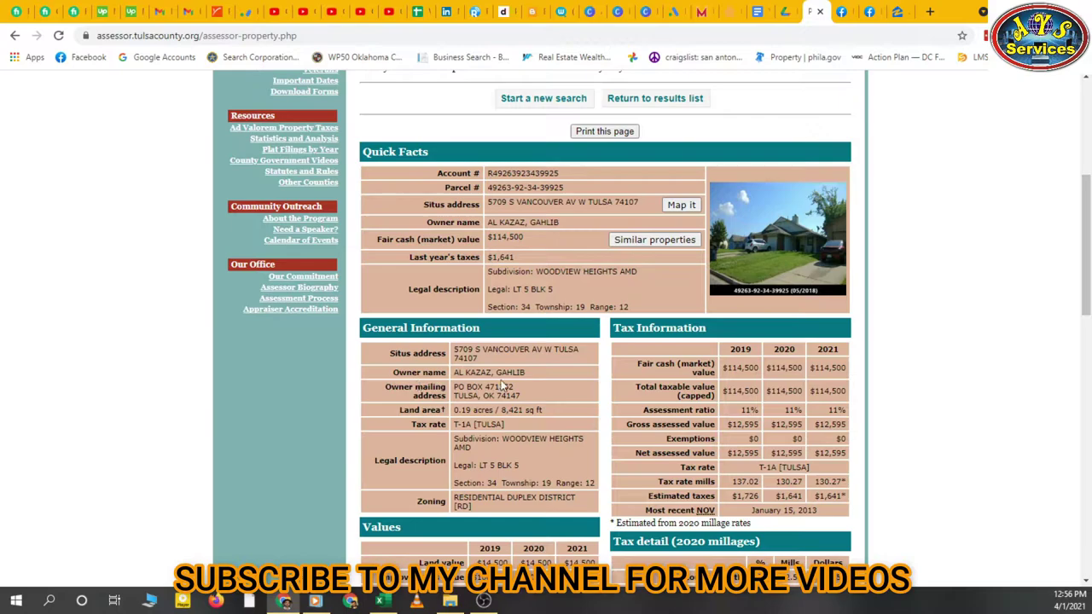
{"action": "left_click_drag", "start_coordinate": [534, 376], "coordinate": [464, 352]}
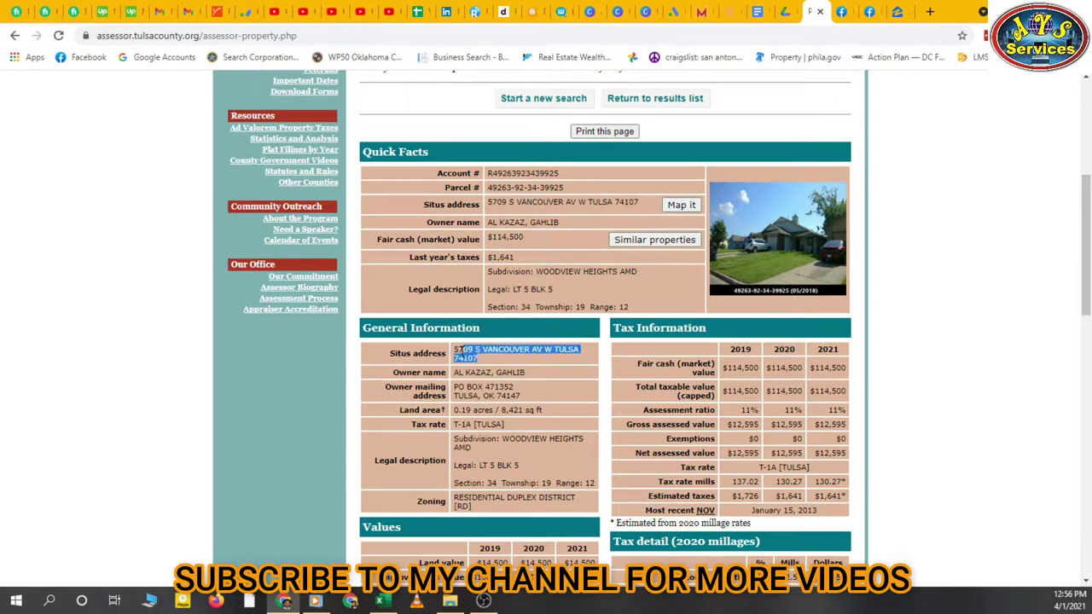
{"action": "left_click", "coordinate": [516, 396]}
{"action": "left_click_drag", "start_coordinate": [515, 392], "coordinate": [455, 387]}
{"action": "key", "text": "ctrl+c"}
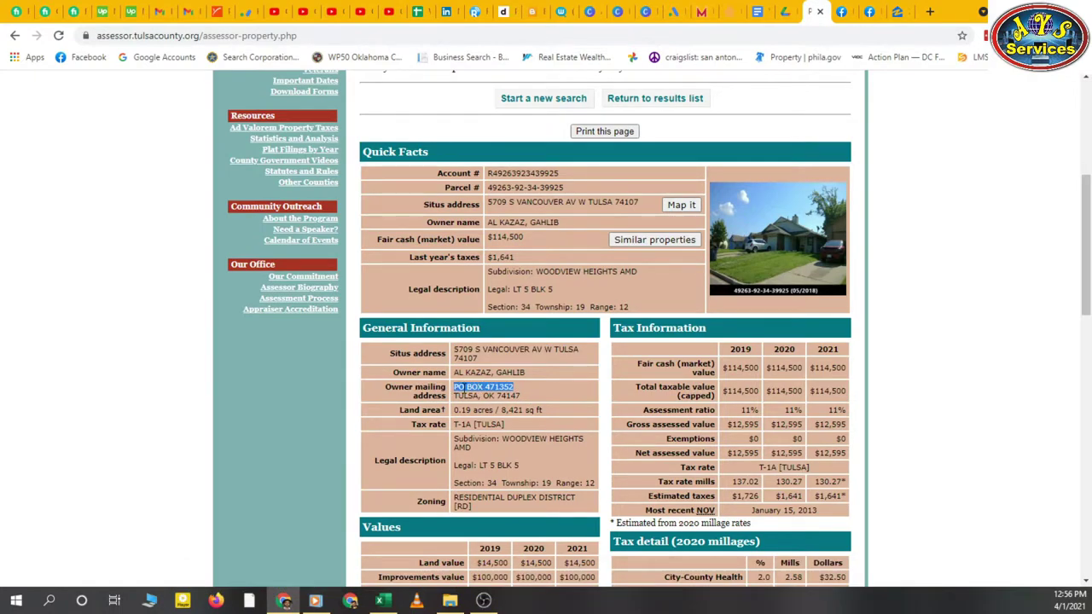
{"action": "left_click", "coordinate": [382, 600]}
{"action": "double_click", "coordinate": [377, 176]}
{"action": "key", "text": "ctrl+v"}
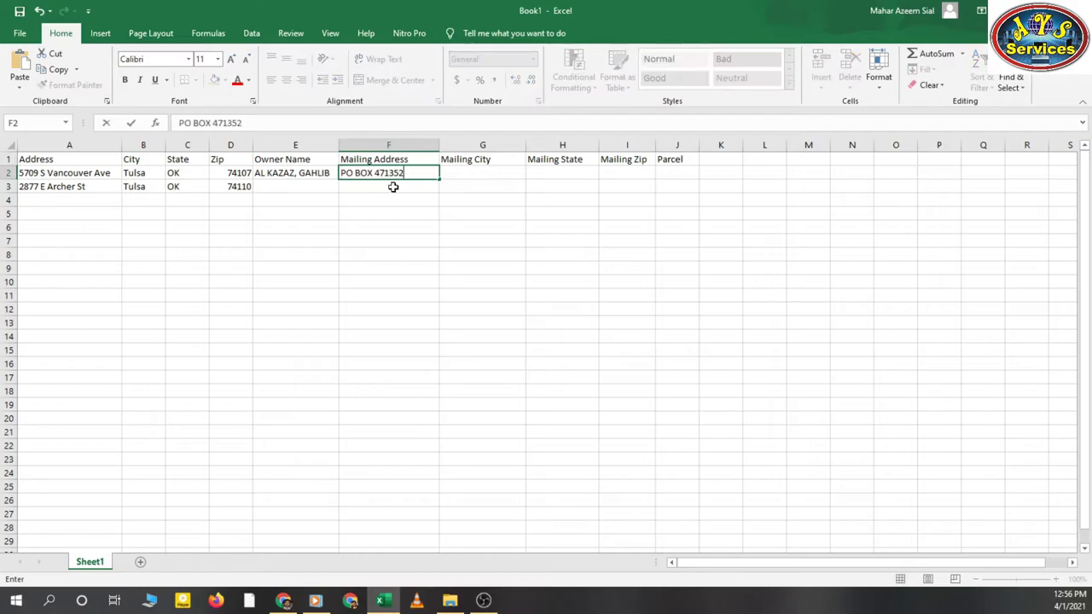
{"action": "key", "text": "Return"}
Step: Enter mailing city TULSA in G2 and state OK in H2
{"action": "left_click", "coordinate": [286, 600]}
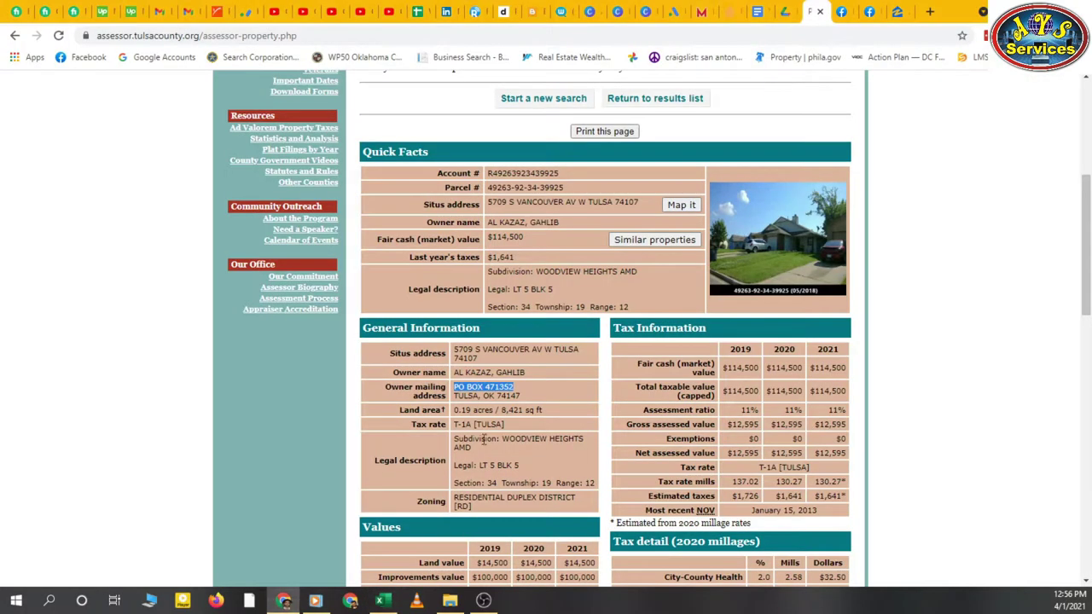
{"action": "left_click_drag", "start_coordinate": [480, 396], "coordinate": [453, 397]}
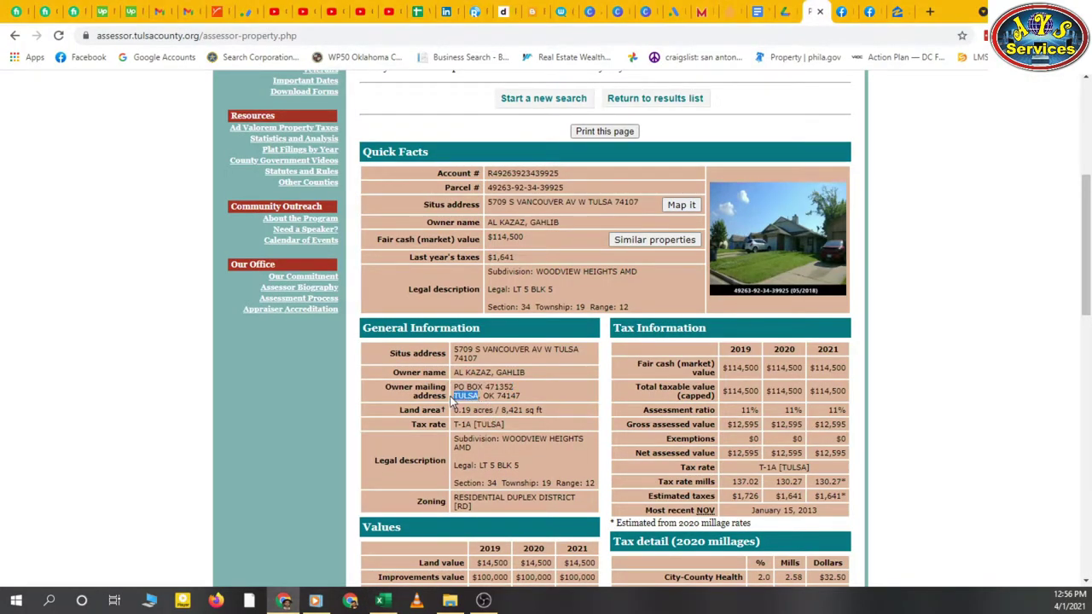
{"action": "left_click", "coordinate": [384, 601]}
{"action": "left_click", "coordinate": [474, 173]}
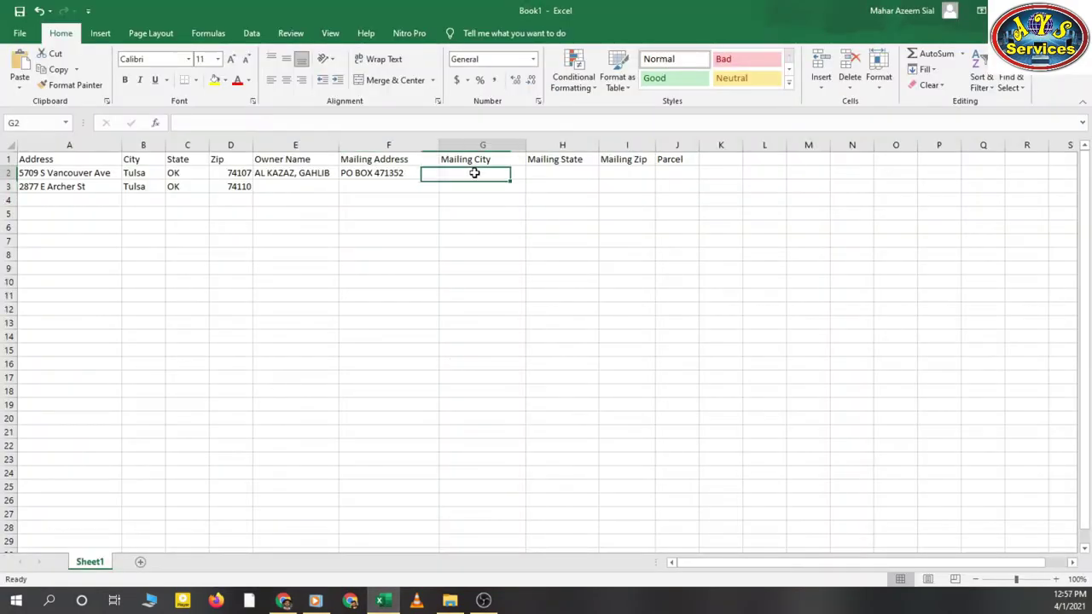
{"action": "type", "text": "TULSA"}
{"action": "left_click", "coordinate": [554, 172]}
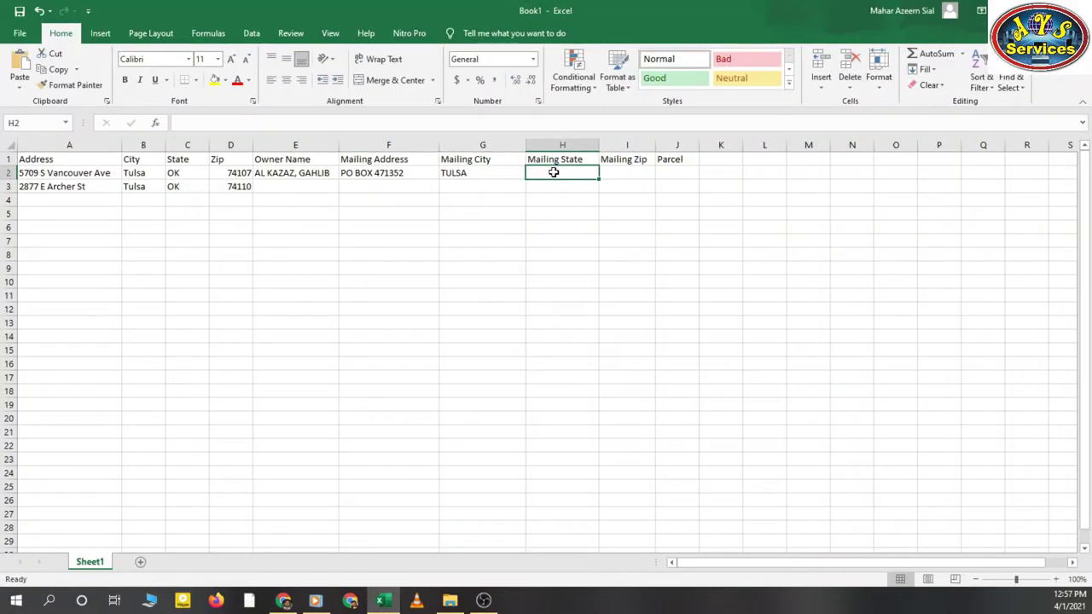
{"action": "type", "text": "OK"}
{"action": "left_click", "coordinate": [552, 200]}
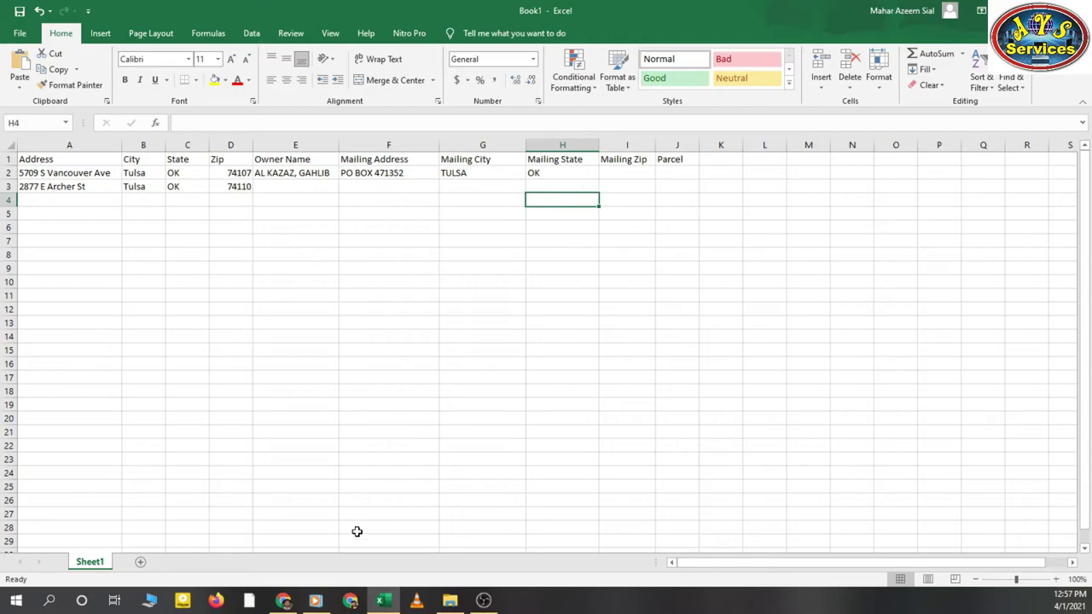
Step: Copy the mailing ZIP code from the assessor page into cell I2
{"action": "left_click", "coordinate": [283, 600]}
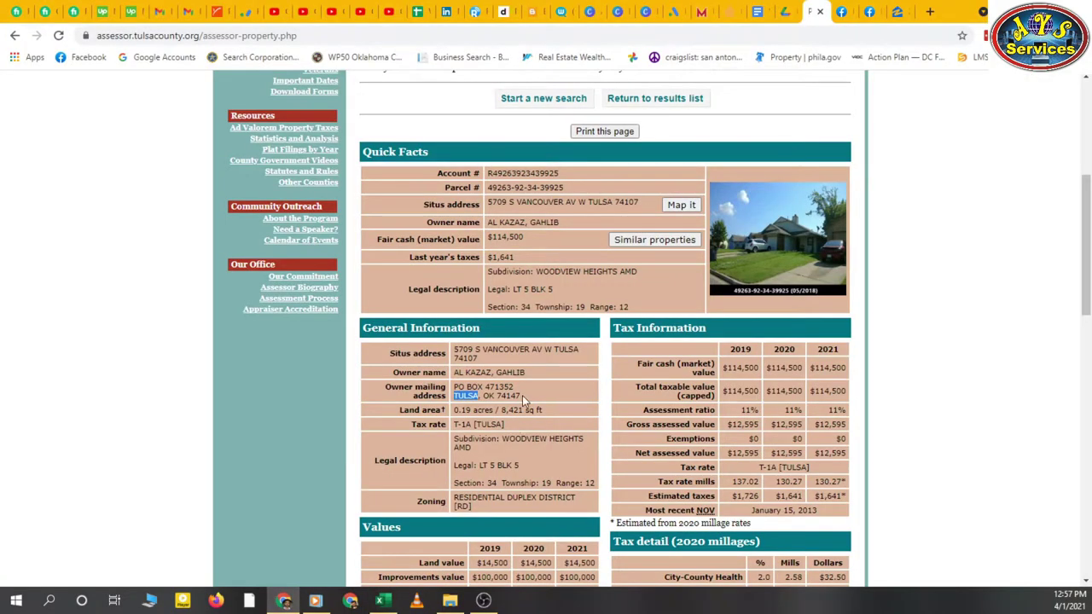
{"action": "left_click_drag", "start_coordinate": [522, 395], "coordinate": [495, 396]}
{"action": "key", "text": "ctrl+c"}
{"action": "left_click", "coordinate": [382, 601]}
{"action": "double_click", "coordinate": [619, 174]}
{"action": "key", "text": "ctrl+v"}
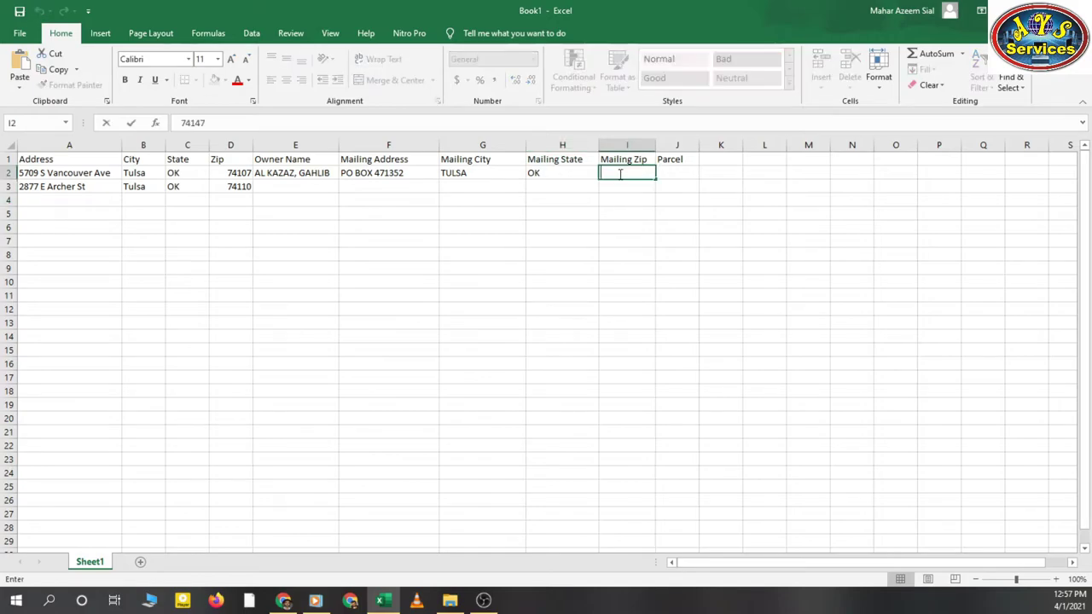
{"action": "left_click", "coordinate": [594, 188]}
{"action": "left_click", "coordinate": [617, 173]}
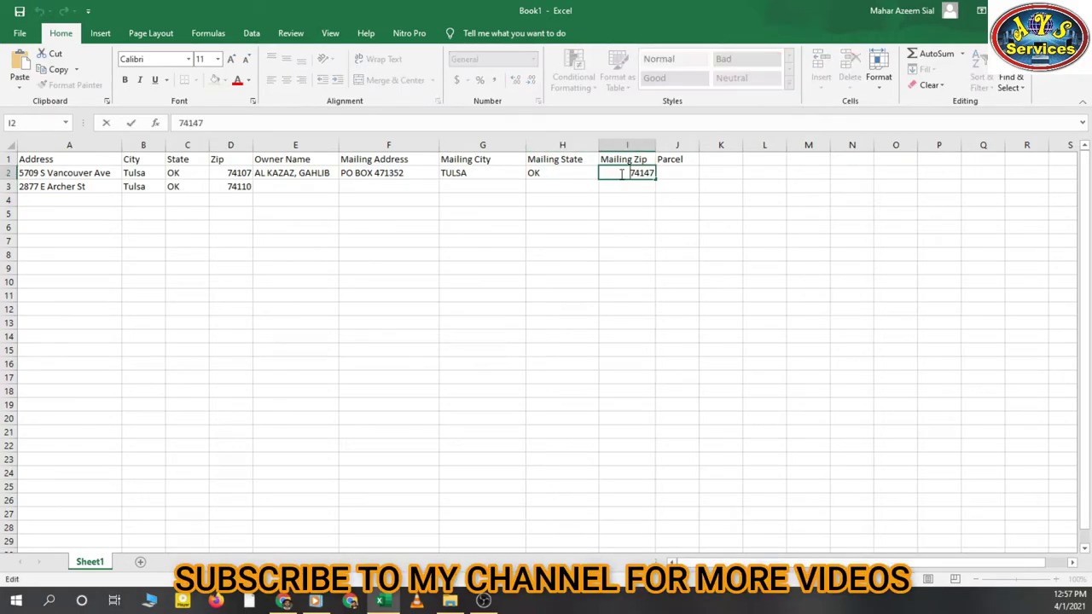
{"action": "left_click", "coordinate": [617, 202]}
Step: Copy the parcel number from Quick Facts into cell J2
{"action": "left_click", "coordinate": [285, 602]}
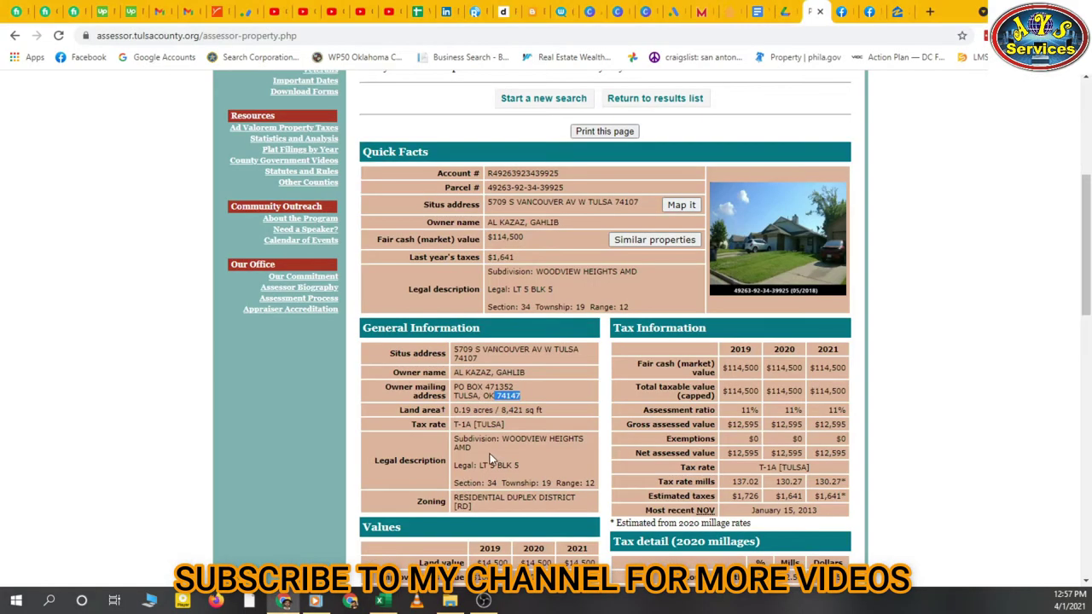
{"action": "left_click_drag", "start_coordinate": [565, 190], "coordinate": [490, 192]}
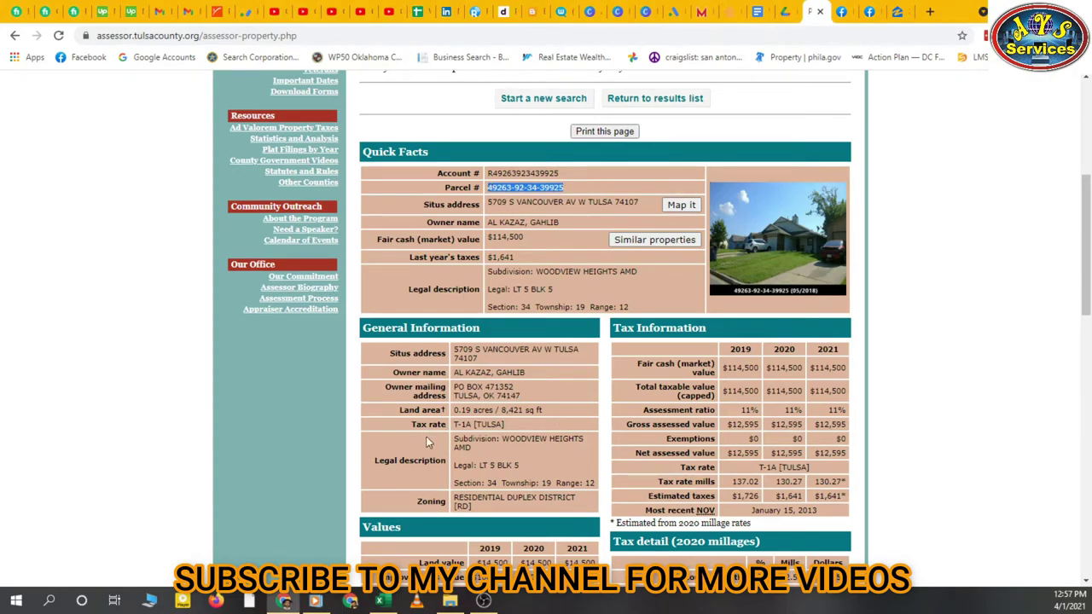
{"action": "left_click", "coordinate": [381, 601]}
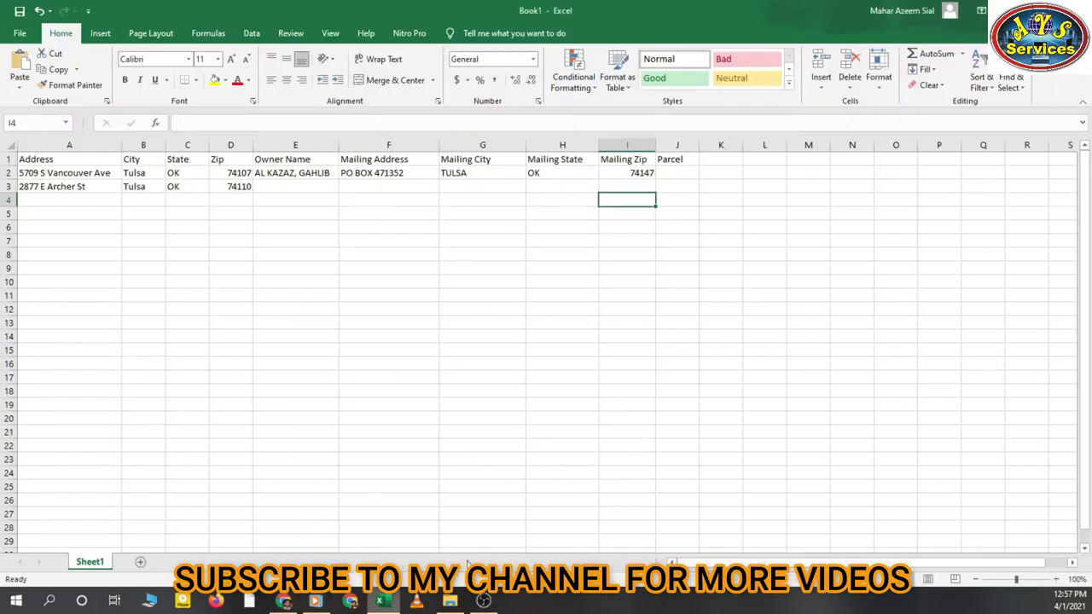
{"action": "left_click", "coordinate": [671, 172]}
{"action": "left_click", "coordinate": [650, 186]}
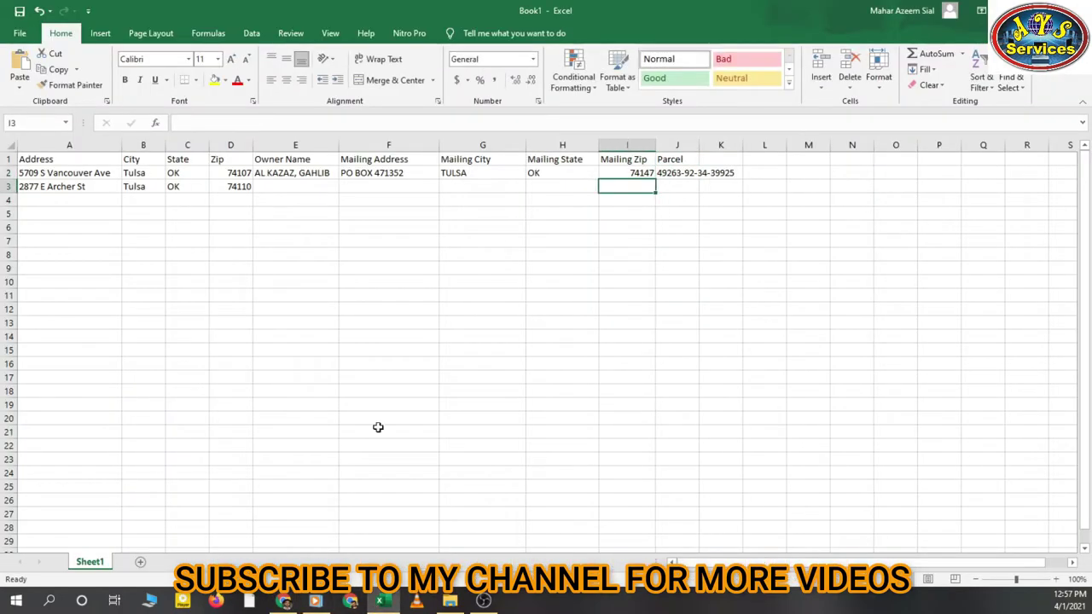
{"action": "left_click", "coordinate": [284, 601]}
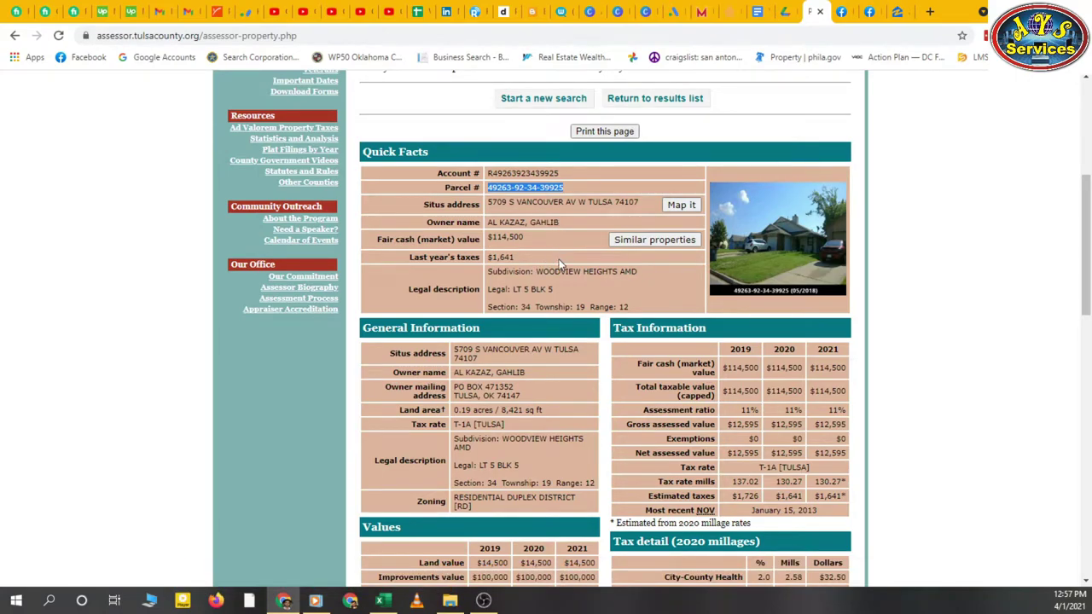
{"action": "scroll", "coordinate": [560, 256], "scroll_direction": "down", "scroll_amount": 3}
{"action": "scroll", "coordinate": [559, 267], "scroll_direction": "down", "scroll_amount": 5}
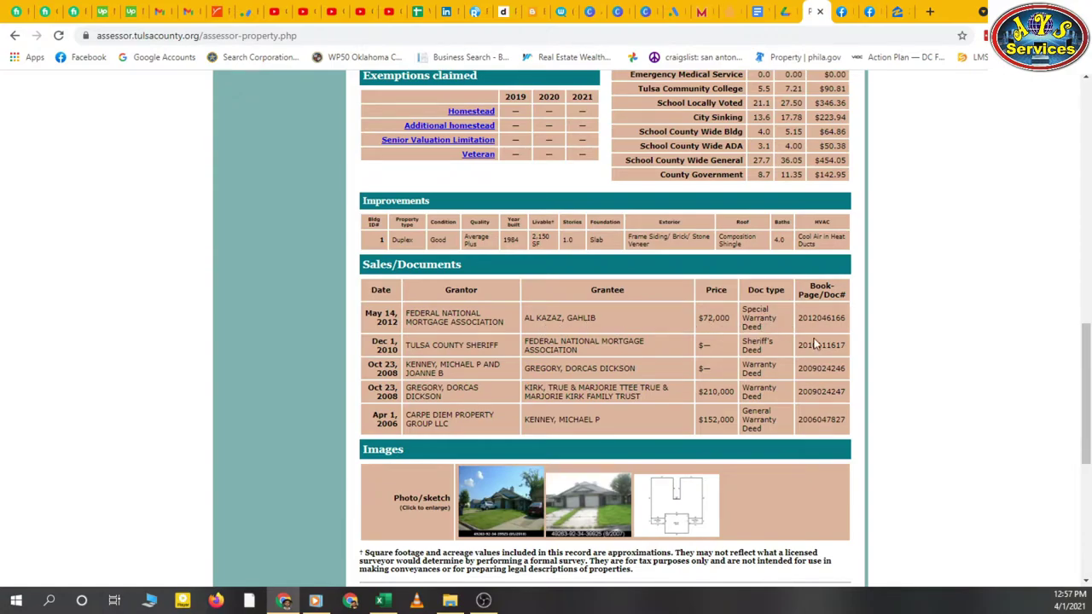
{"action": "scroll", "coordinate": [726, 367], "scroll_direction": "down", "scroll_amount": 6}
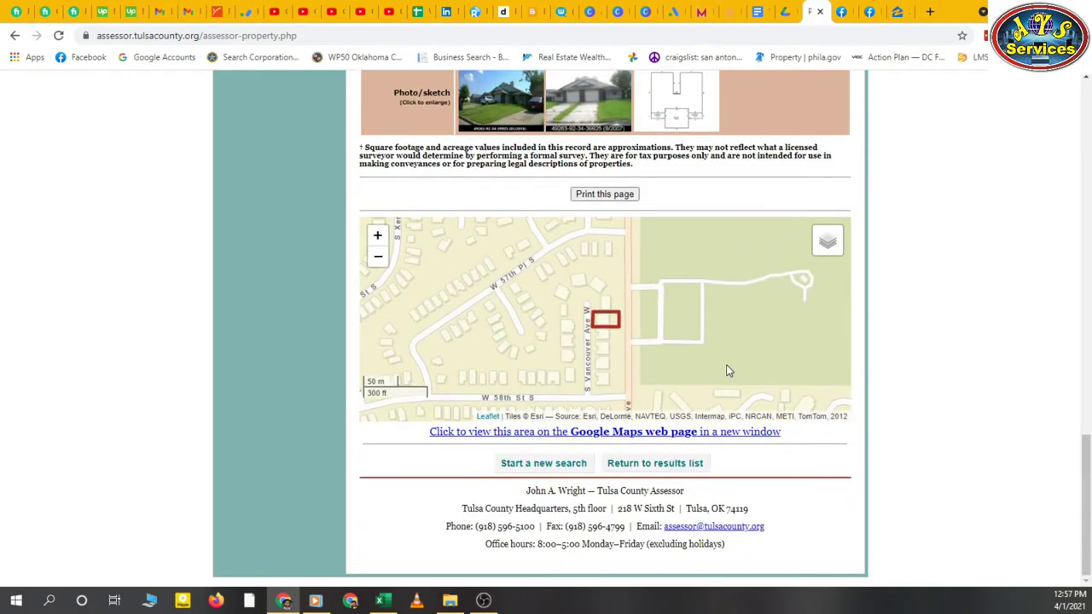
{"action": "scroll", "coordinate": [726, 371], "scroll_direction": "up", "scroll_amount": 18}
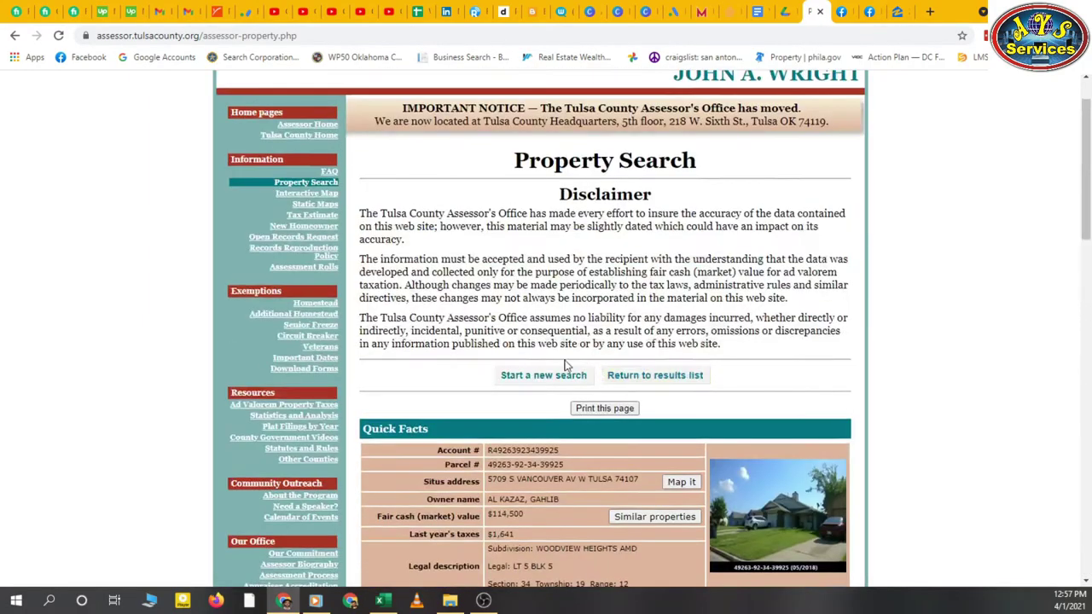
{"action": "scroll", "coordinate": [564, 365], "scroll_direction": "down", "scroll_amount": 3}
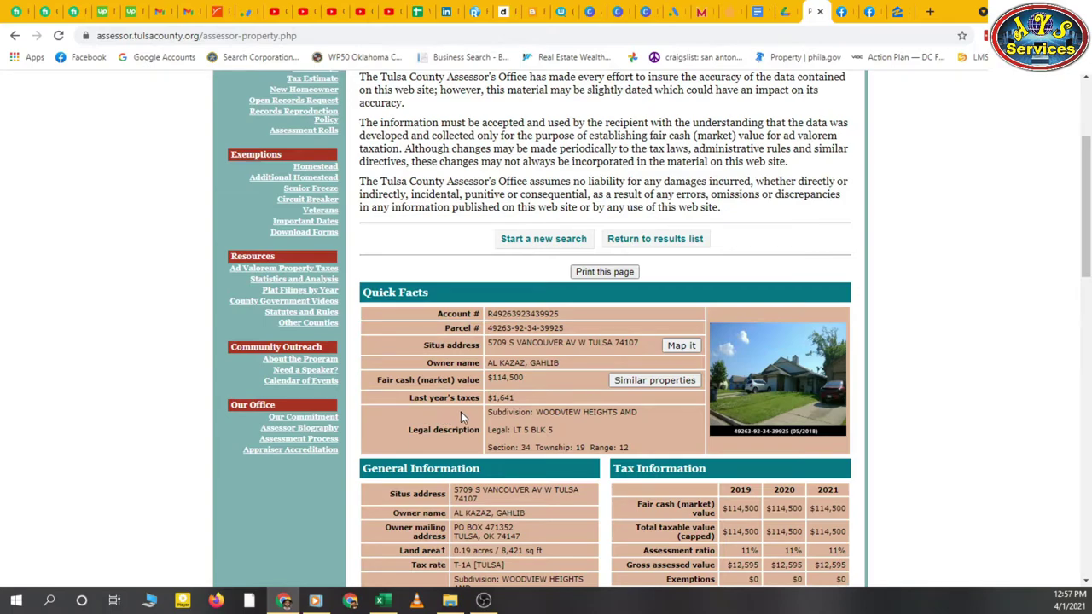
{"action": "left_click_drag", "start_coordinate": [516, 403], "coordinate": [486, 400]}
{"action": "left_click", "coordinate": [532, 396]}
{"action": "scroll", "coordinate": [532, 396], "scroll_direction": "down", "scroll_amount": 2}
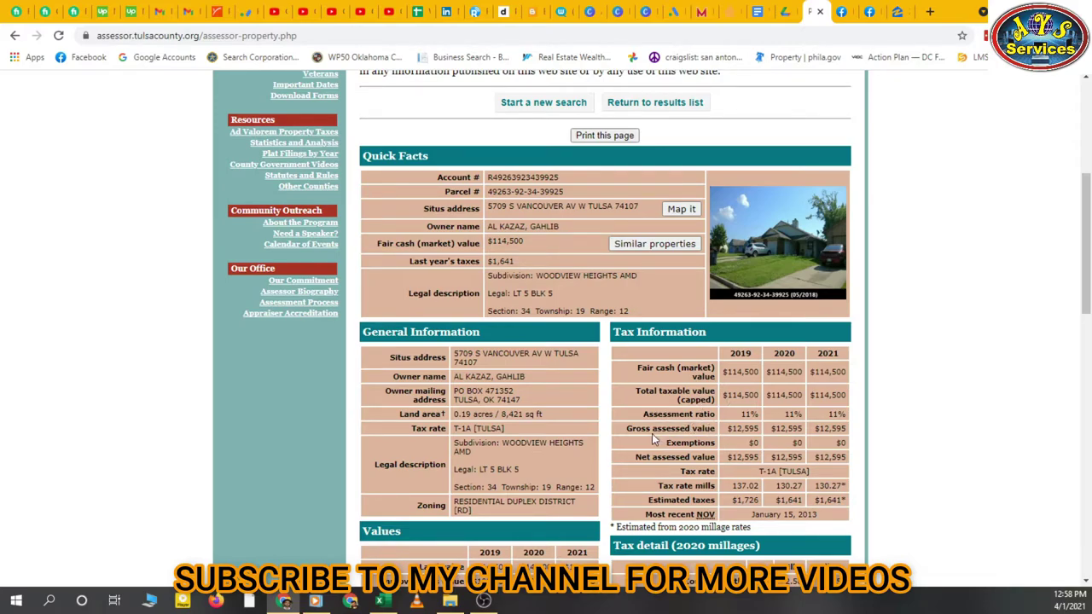
{"action": "scroll", "coordinate": [652, 433], "scroll_direction": "up", "scroll_amount": 4}
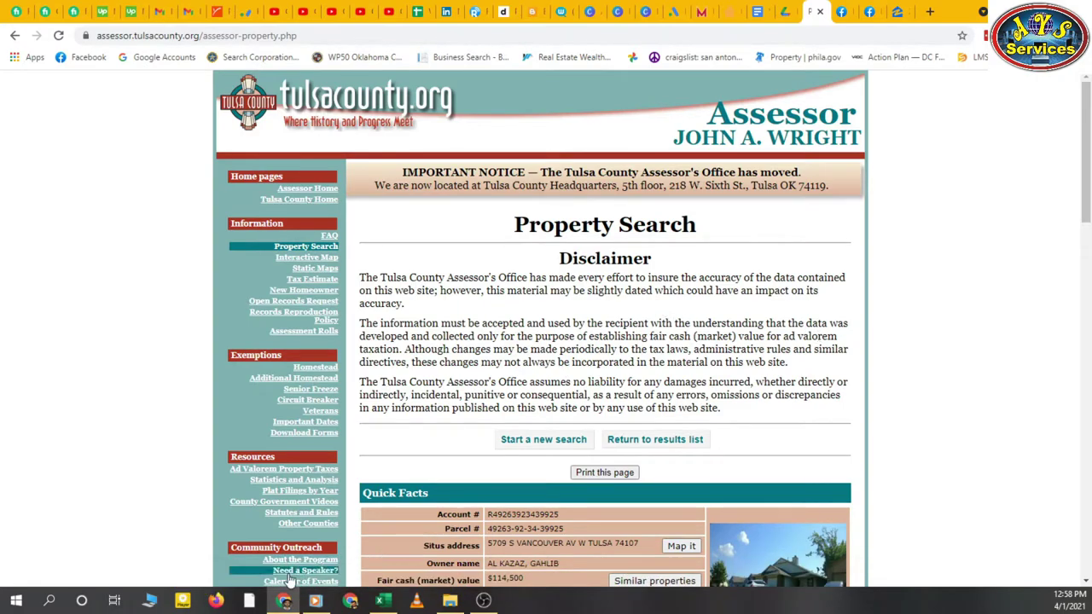
{"action": "left_click", "coordinate": [383, 600]}
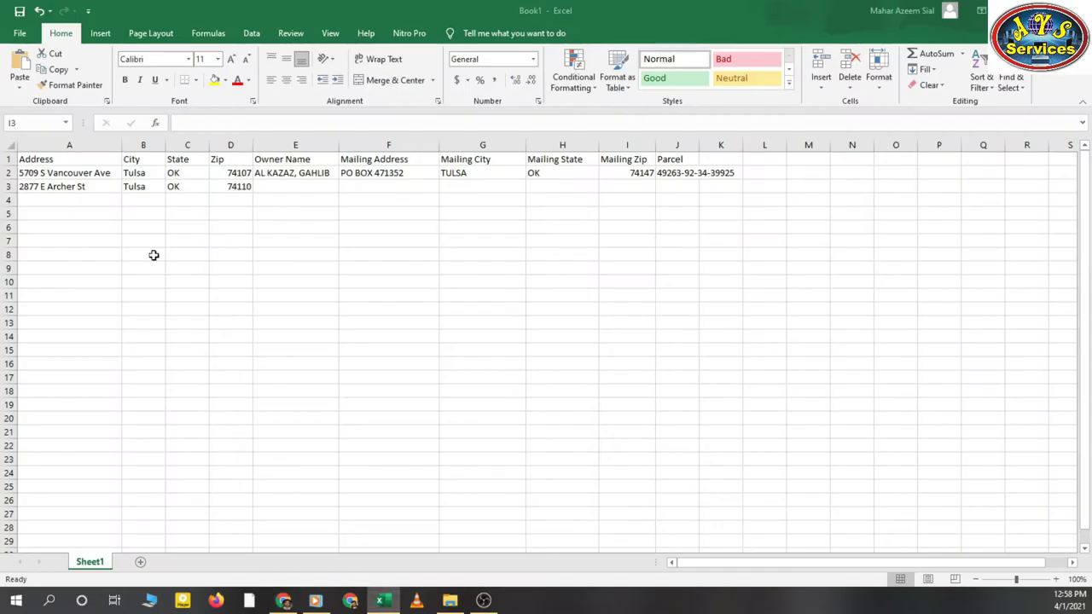
{"action": "left_click", "coordinate": [75, 186]}
{"action": "left_click", "coordinate": [283, 601]}
{"action": "scroll", "coordinate": [526, 377], "scroll_direction": "down", "scroll_amount": 3}
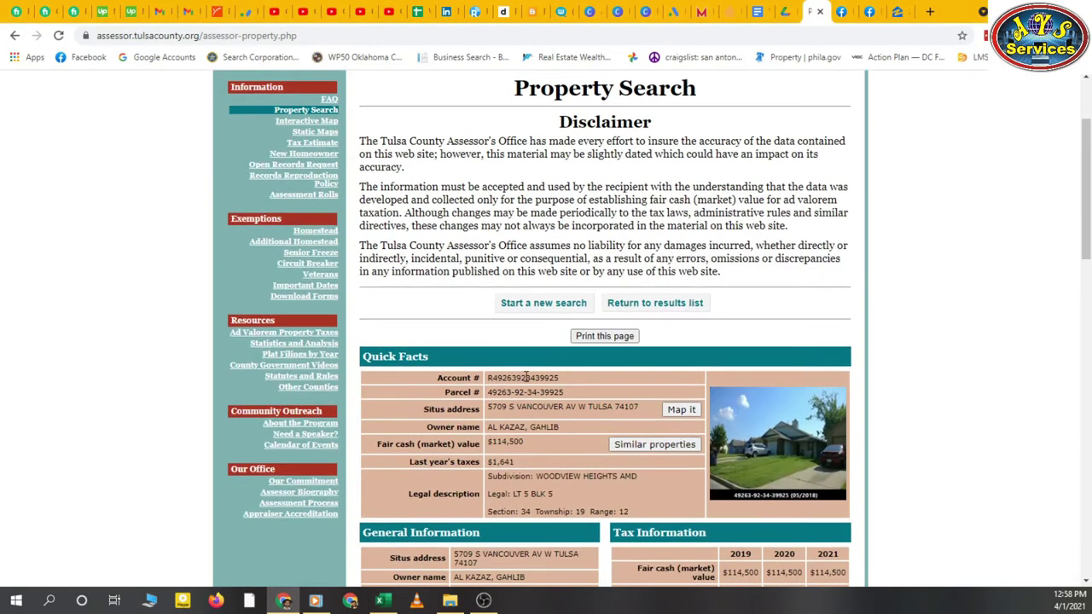
{"action": "left_click", "coordinate": [528, 309]}
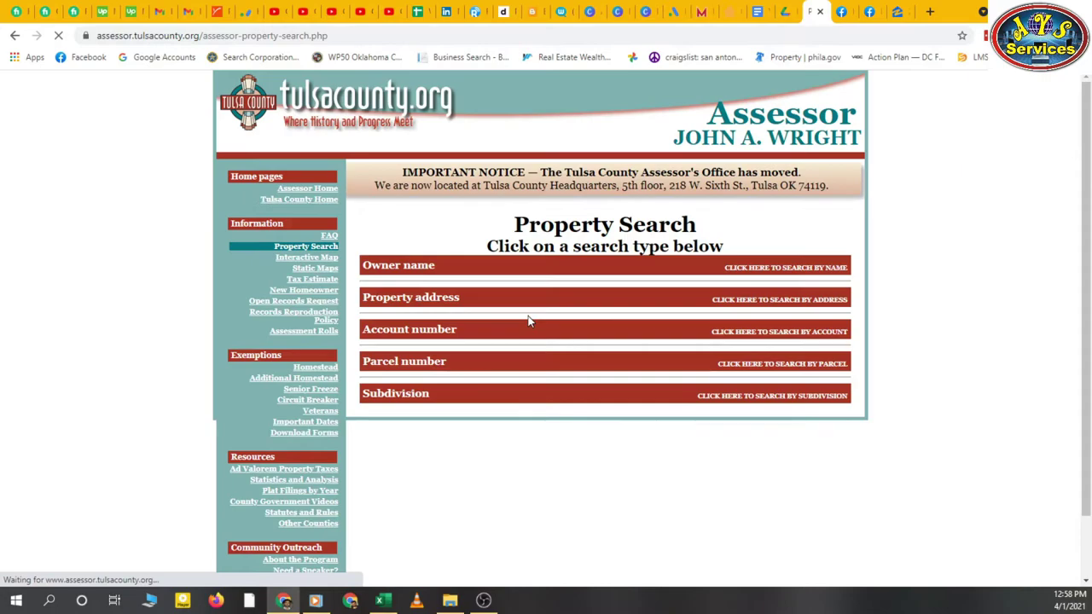
{"action": "left_click", "coordinate": [757, 299]}
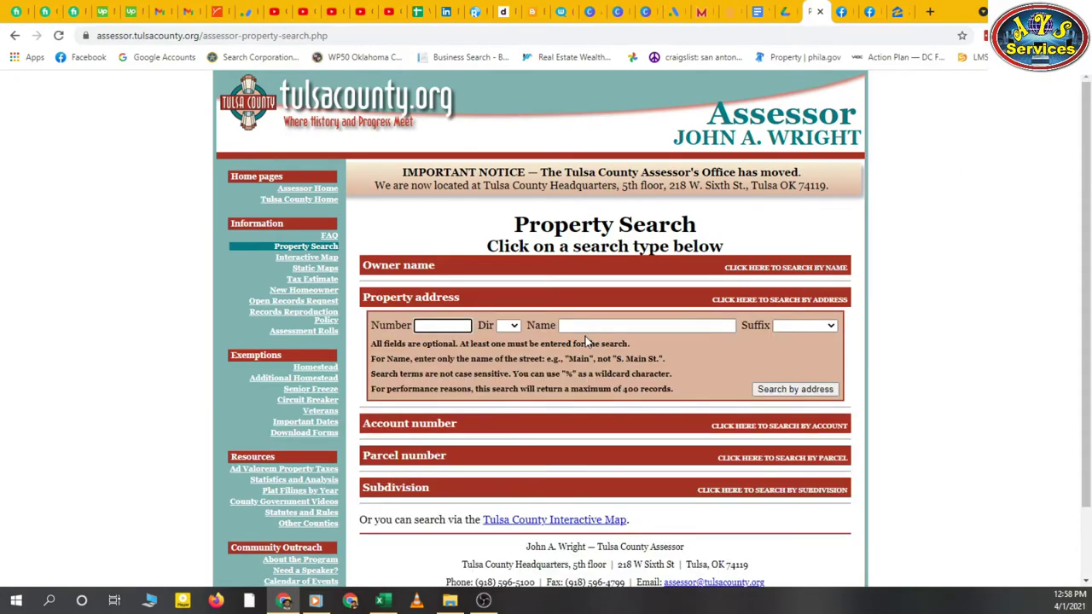
{"action": "left_click", "coordinate": [448, 329]}
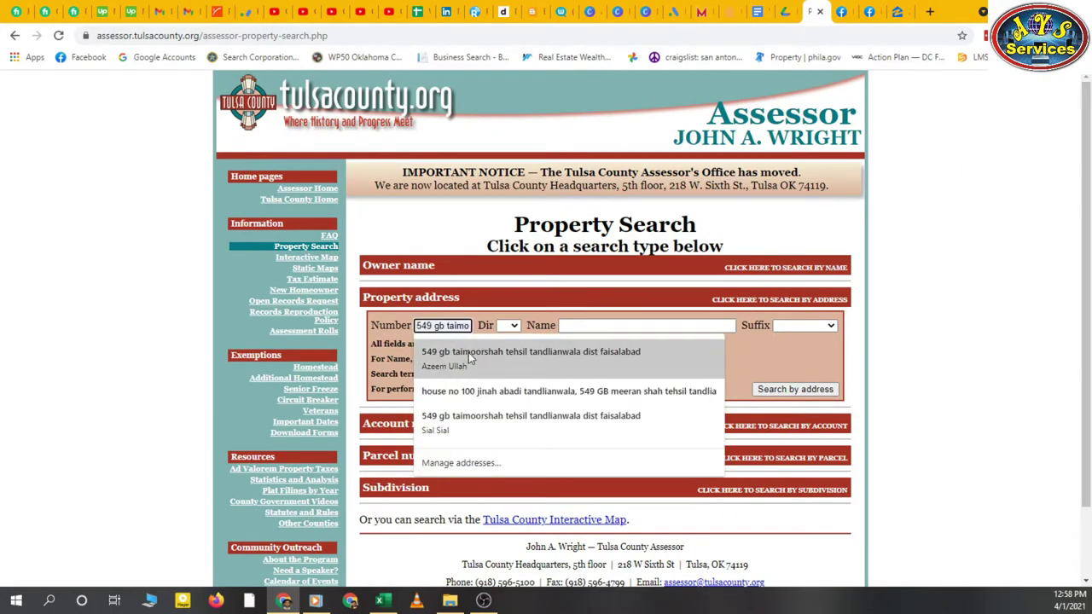
{"action": "left_click", "coordinate": [788, 364]}
Step: Highlight and copy the row-2 owner's surname in cell E2
{"action": "left_click", "coordinate": [383, 601]}
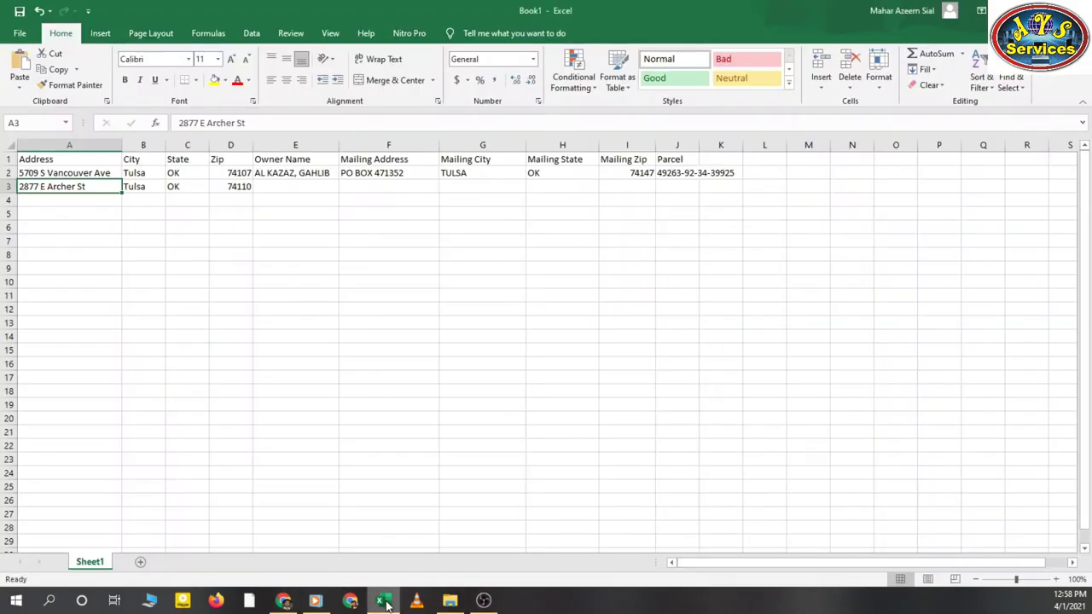
{"action": "left_click", "coordinate": [342, 333]}
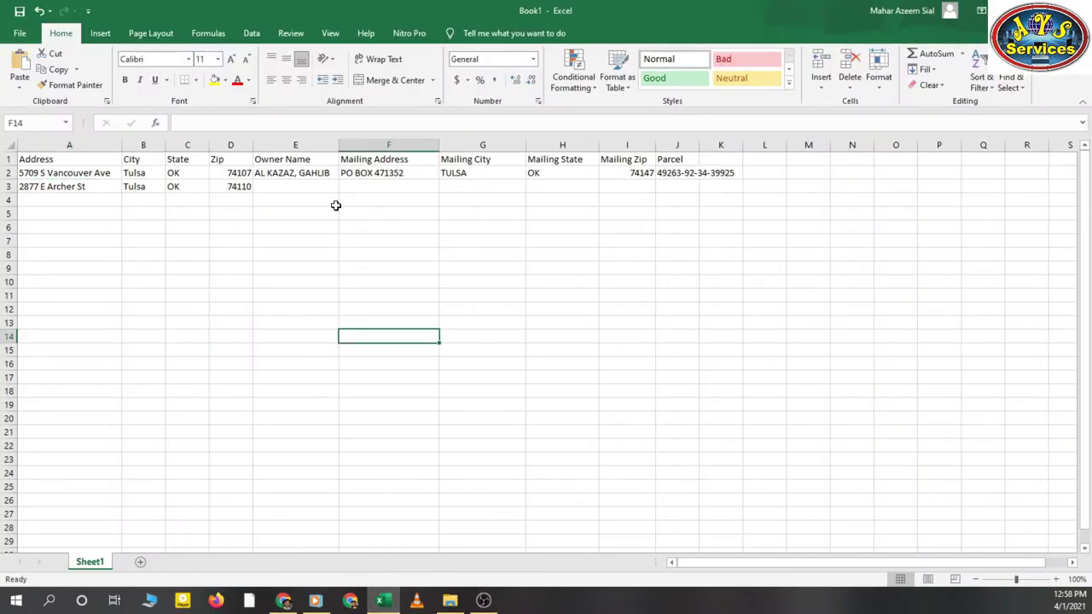
{"action": "double_click", "coordinate": [331, 174]}
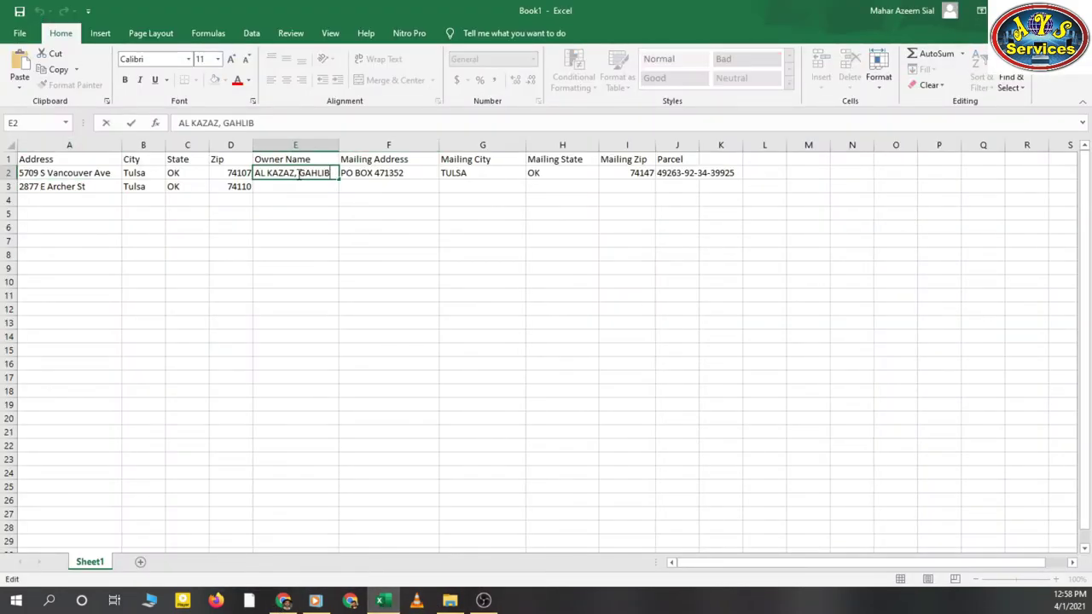
{"action": "left_click_drag", "start_coordinate": [295, 174], "coordinate": [246, 174]}
{"action": "key", "text": "ctrl+c"}
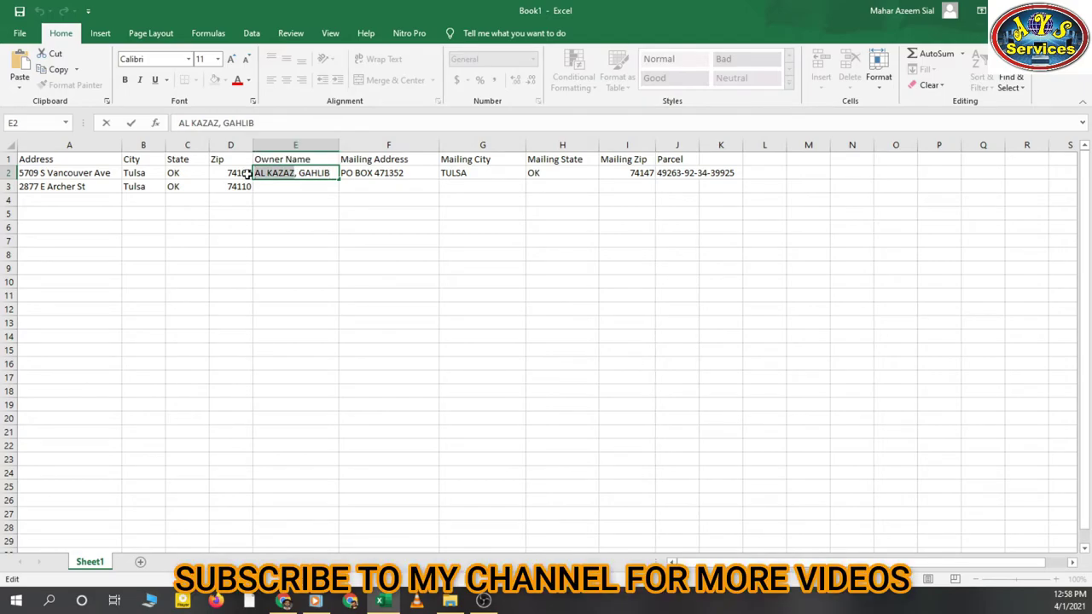
Step: Paste the surname into the Owner name Last Name field and run the name search
{"action": "left_click", "coordinate": [284, 601]}
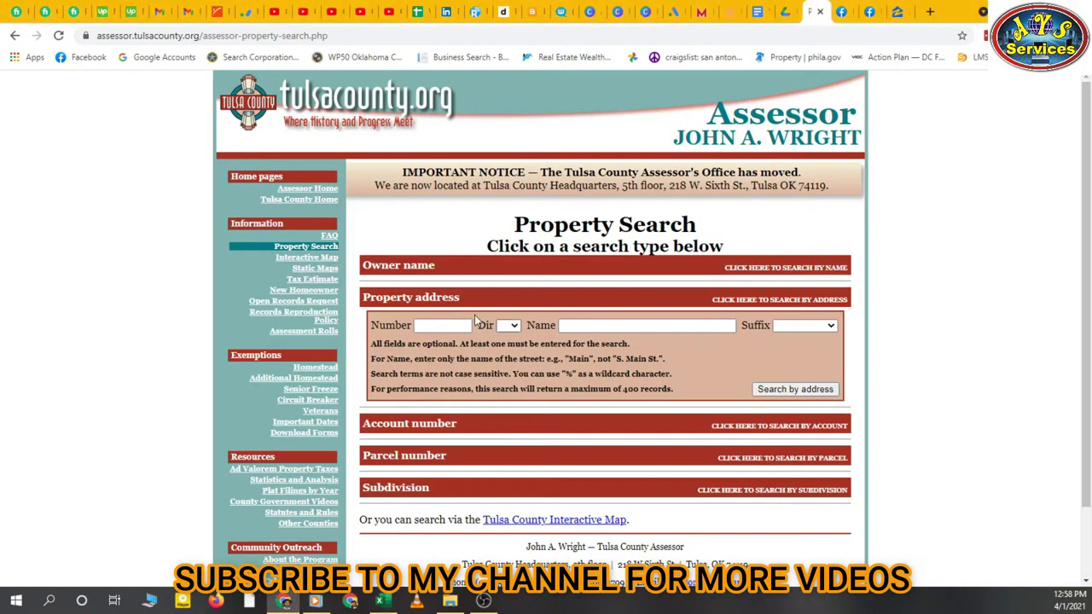
{"action": "left_click", "coordinate": [798, 268]}
{"action": "left_click", "coordinate": [546, 294]}
{"action": "key", "text": "ctrl+v"}
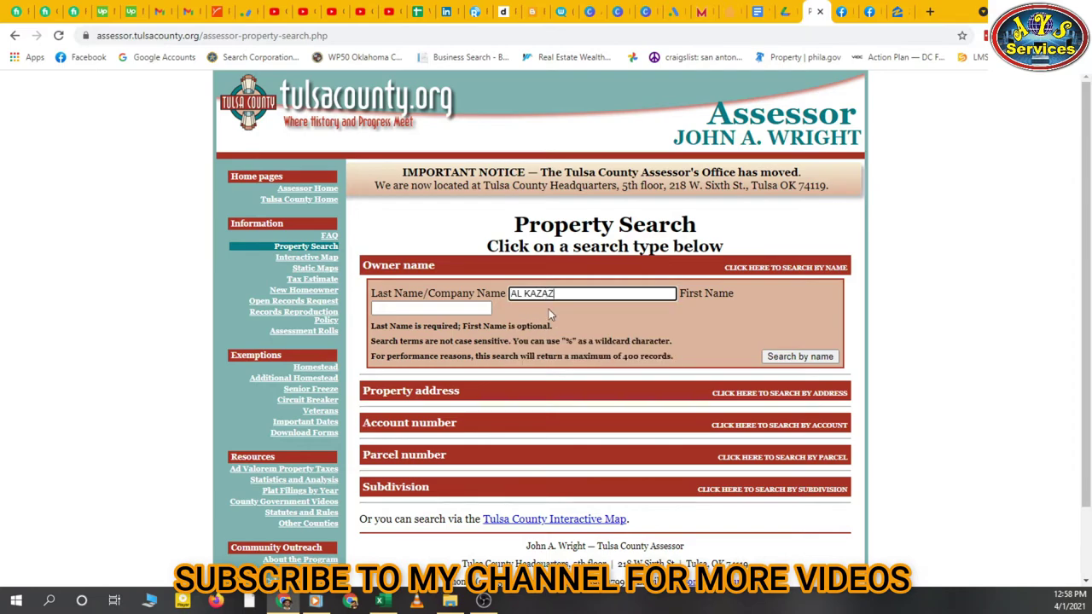
{"action": "left_click", "coordinate": [799, 356]}
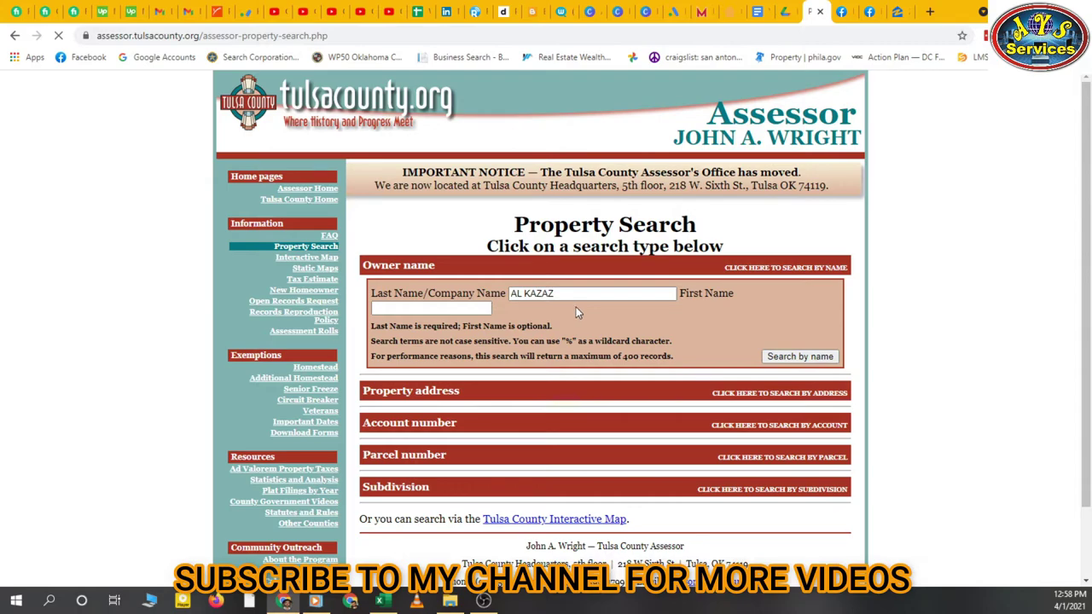
{"action": "left_click", "coordinate": [799, 356]}
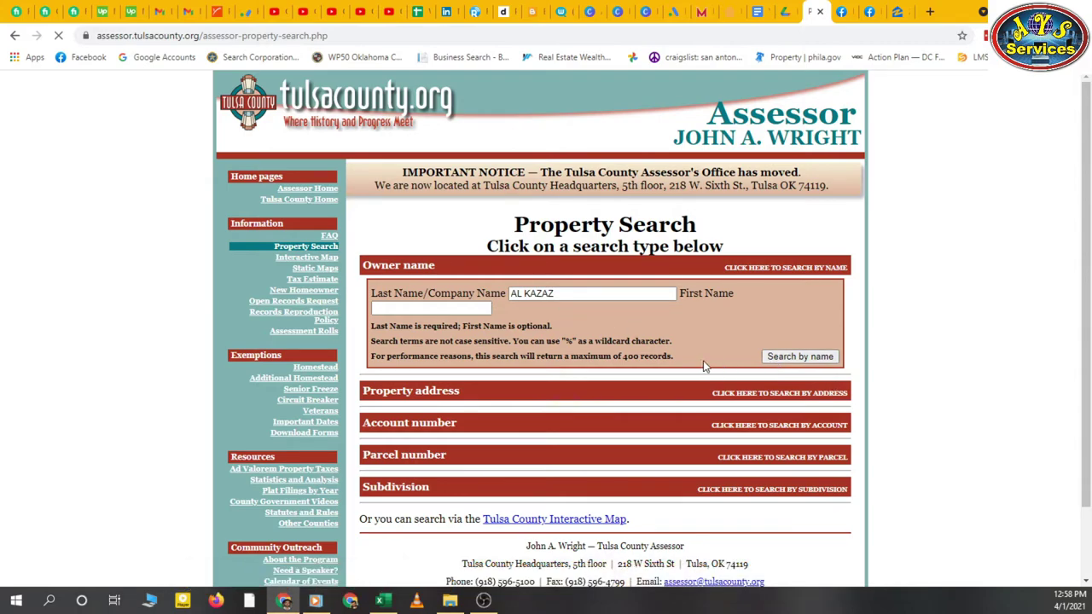
{"action": "scroll", "coordinate": [698, 357], "scroll_direction": "down", "scroll_amount": 3}
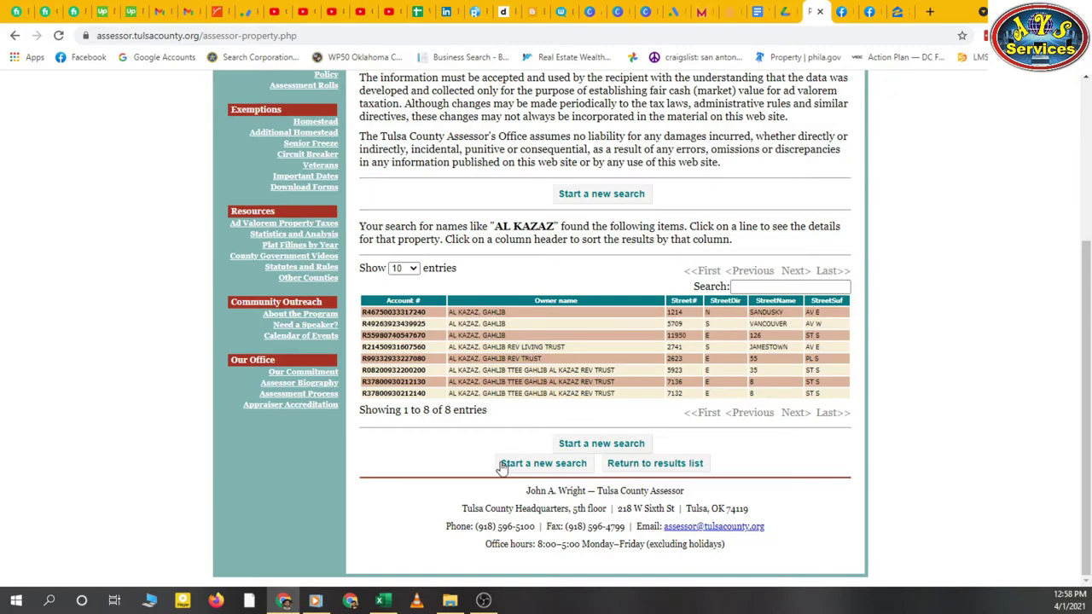
Step: Finish the E2 edit in Excel, then open one of the owner's eight listed properties
{"action": "left_click", "coordinate": [383, 601]}
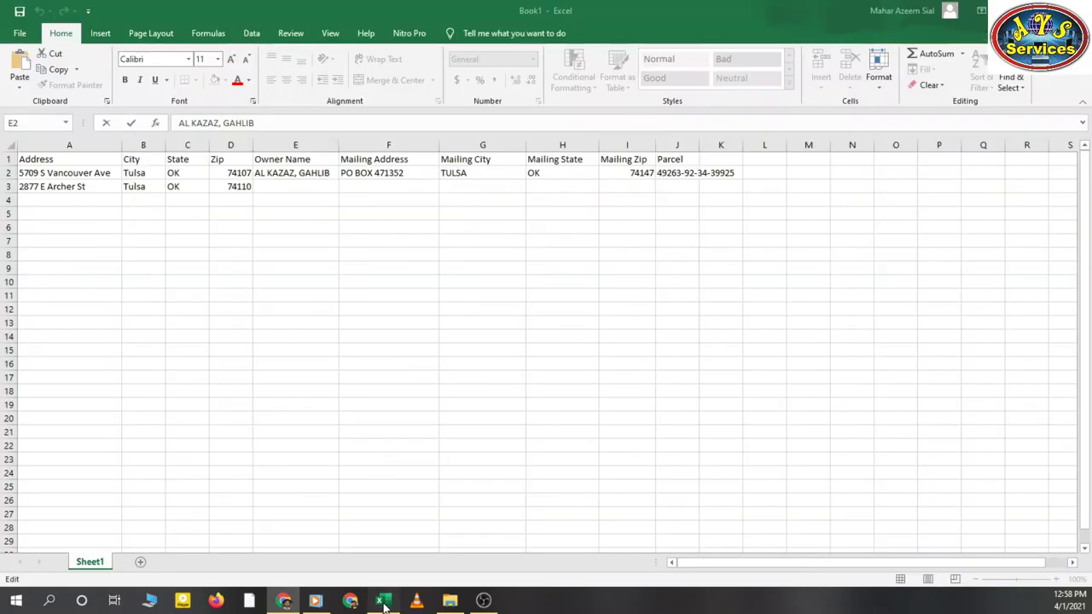
{"action": "left_click", "coordinate": [328, 253]}
{"action": "left_click", "coordinate": [320, 175]}
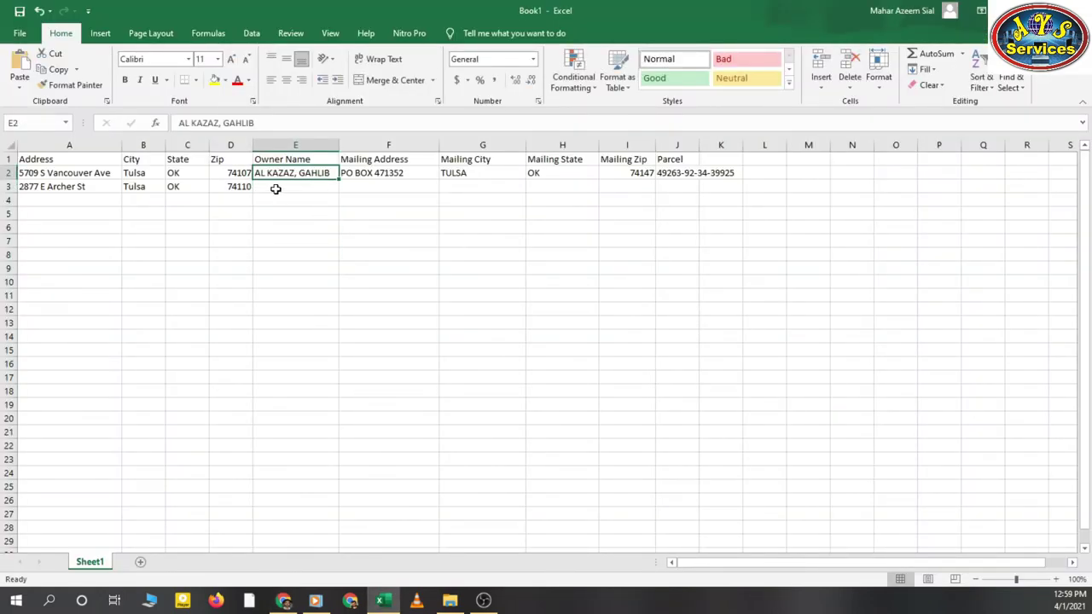
{"action": "left_click", "coordinate": [283, 601]}
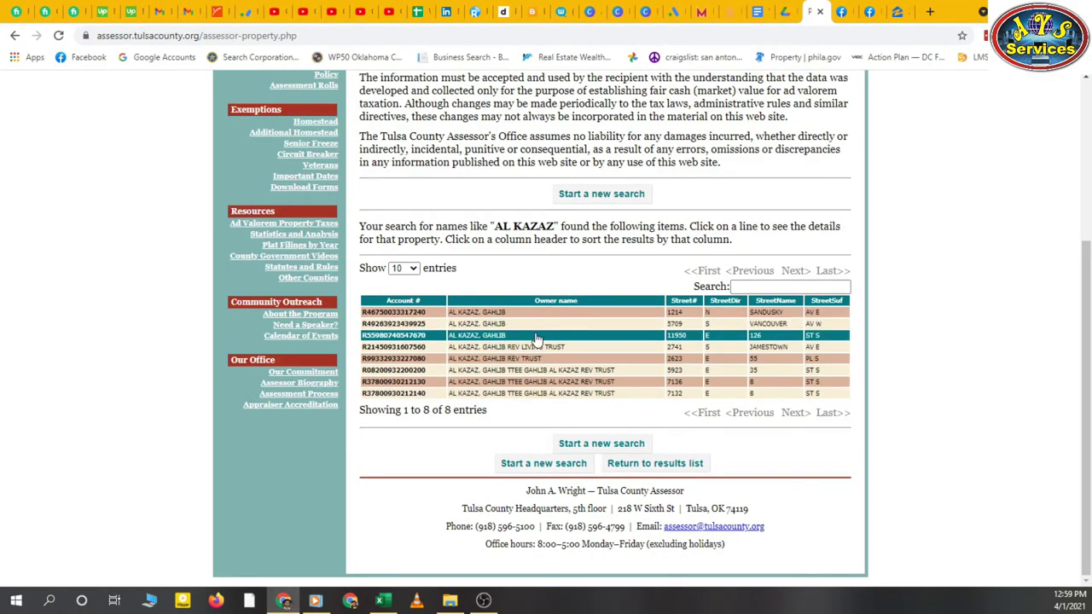
{"action": "left_click", "coordinate": [770, 331]}
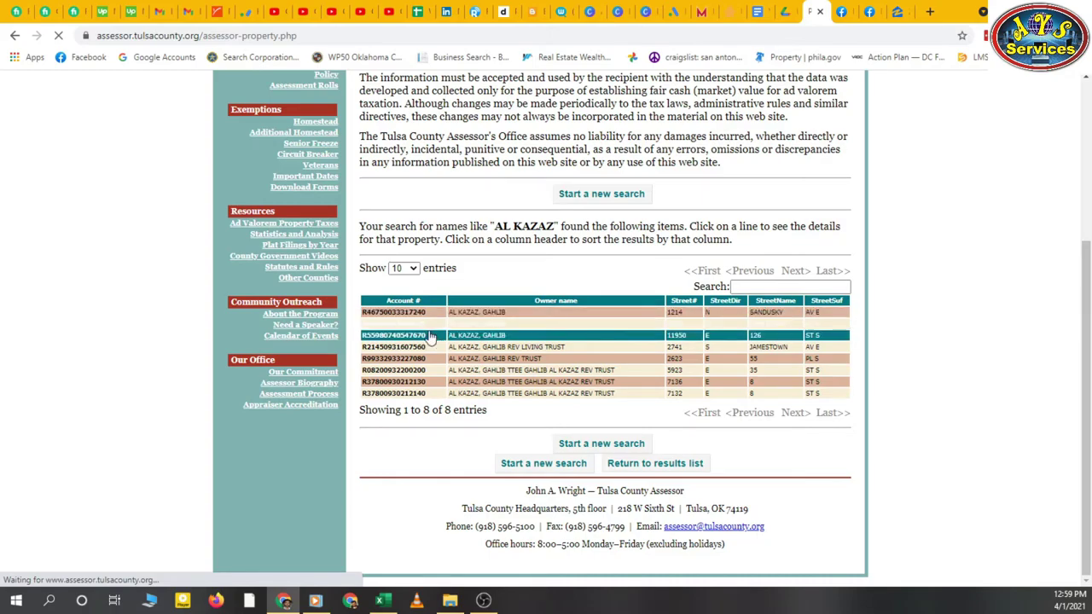
{"action": "left_click", "coordinate": [447, 325]}
{"action": "scroll", "coordinate": [555, 379], "scroll_direction": "down", "scroll_amount": 3}
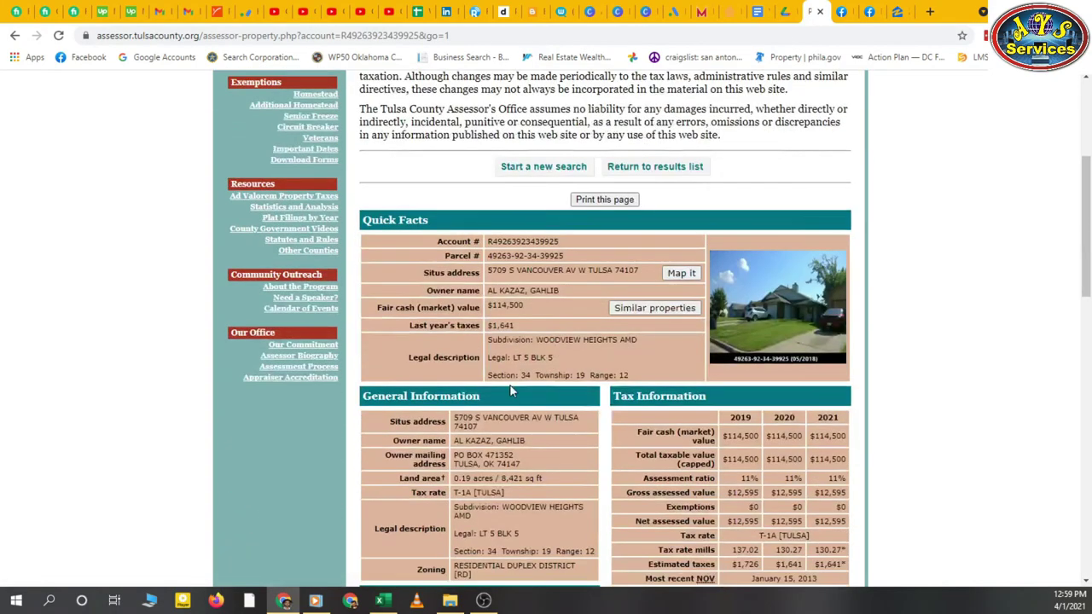
{"action": "scroll", "coordinate": [577, 341], "scroll_direction": "down", "scroll_amount": 2}
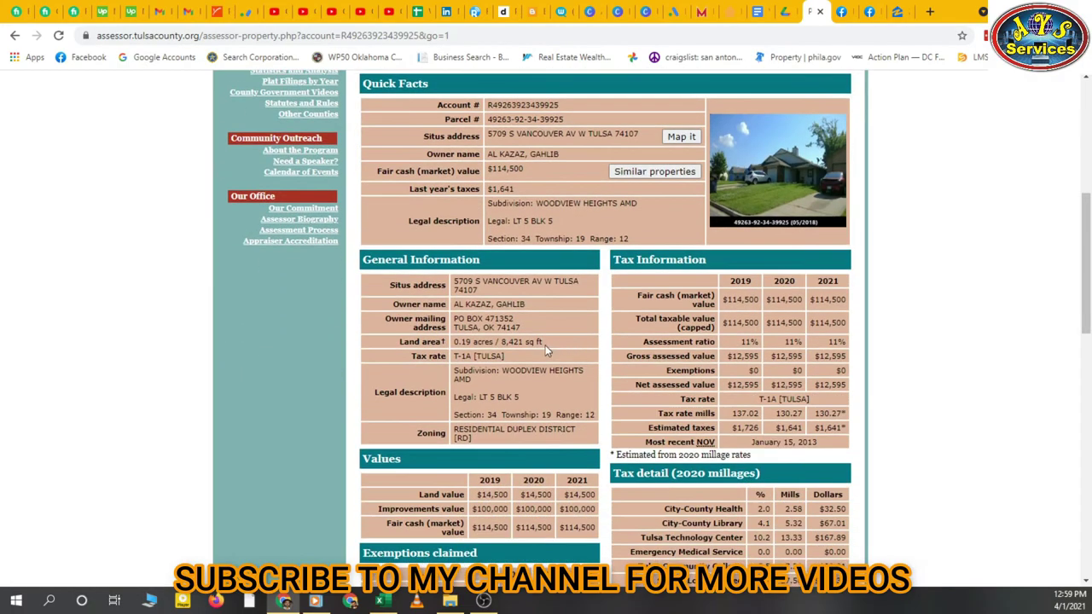
{"action": "scroll", "coordinate": [547, 357], "scroll_direction": "down", "scroll_amount": 1}
{"action": "scroll", "coordinate": [548, 357], "scroll_direction": "down", "scroll_amount": 5}
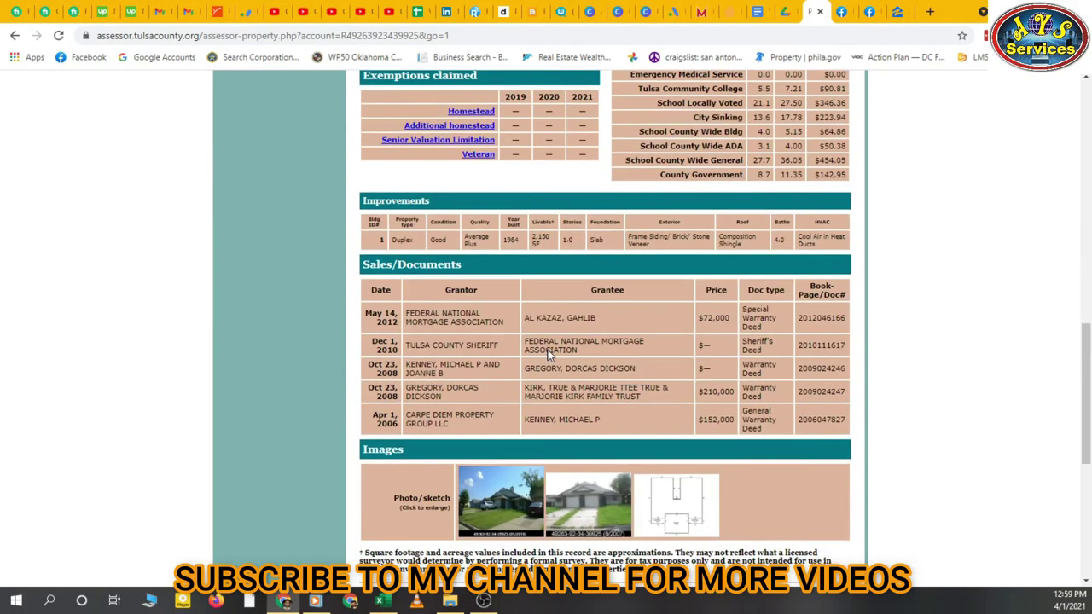
{"action": "scroll", "coordinate": [548, 352], "scroll_direction": "up", "scroll_amount": 5}
{"action": "scroll", "coordinate": [549, 350], "scroll_direction": "up", "scroll_amount": 3}
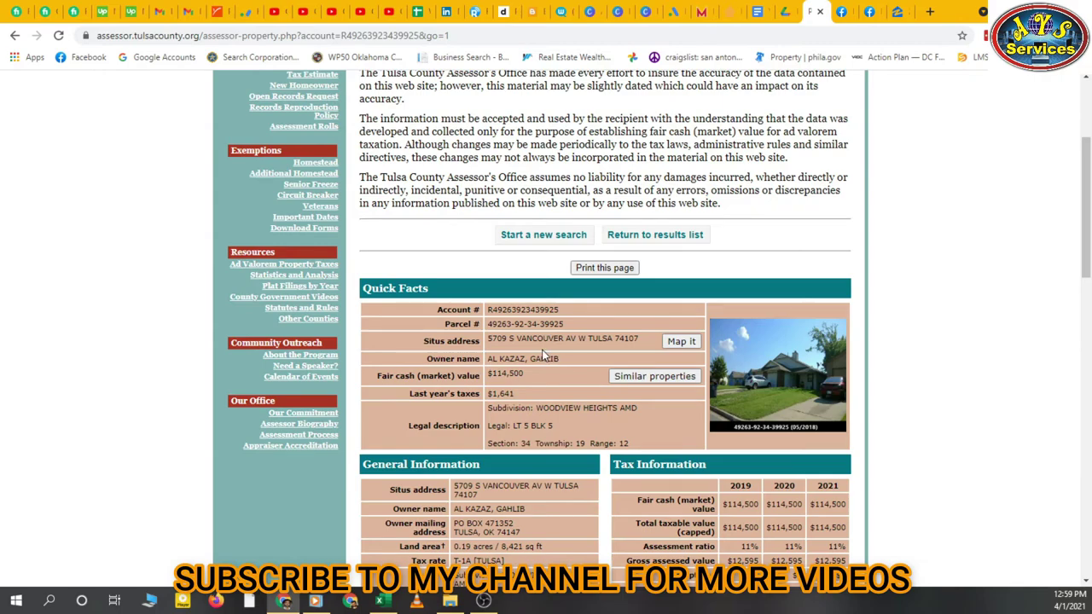
{"action": "scroll", "coordinate": [529, 380], "scroll_direction": "down", "scroll_amount": 1}
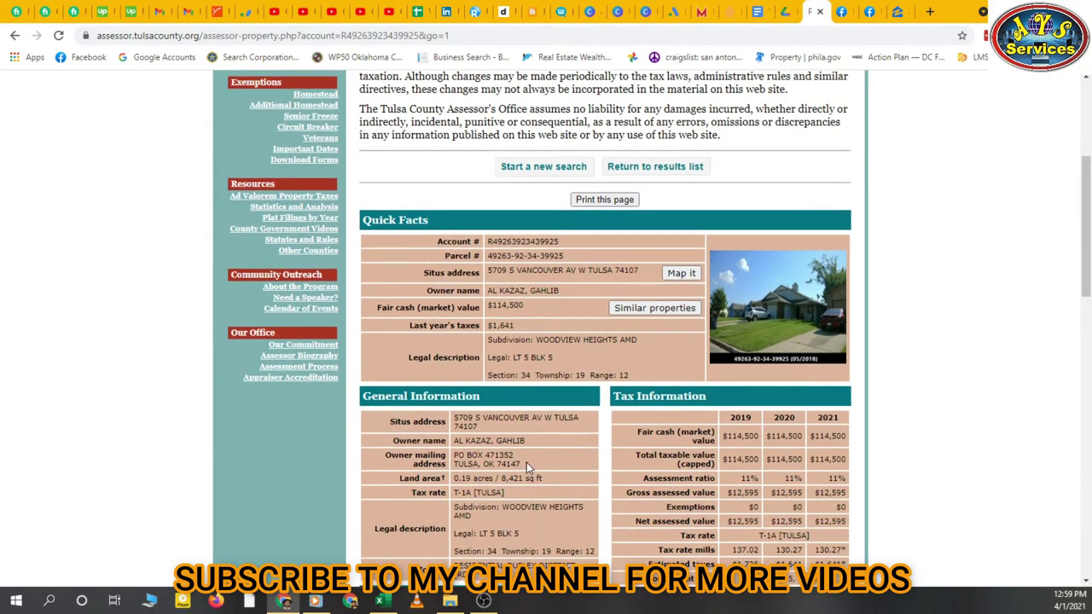
{"action": "scroll", "coordinate": [530, 380], "scroll_direction": "up", "scroll_amount": 4}
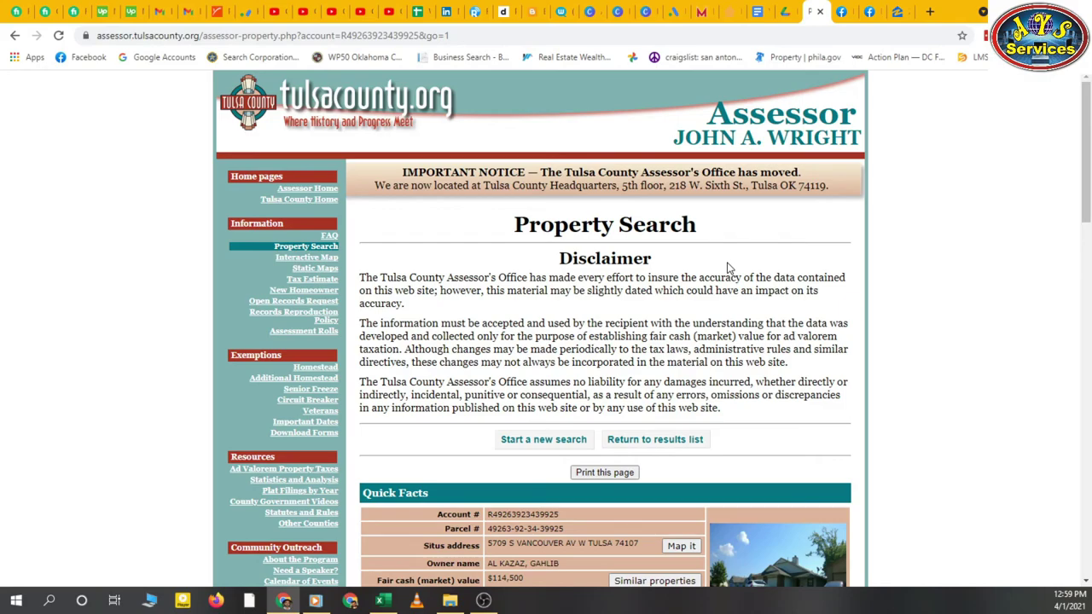
{"action": "scroll", "coordinate": [729, 268], "scroll_direction": "down", "scroll_amount": 2}
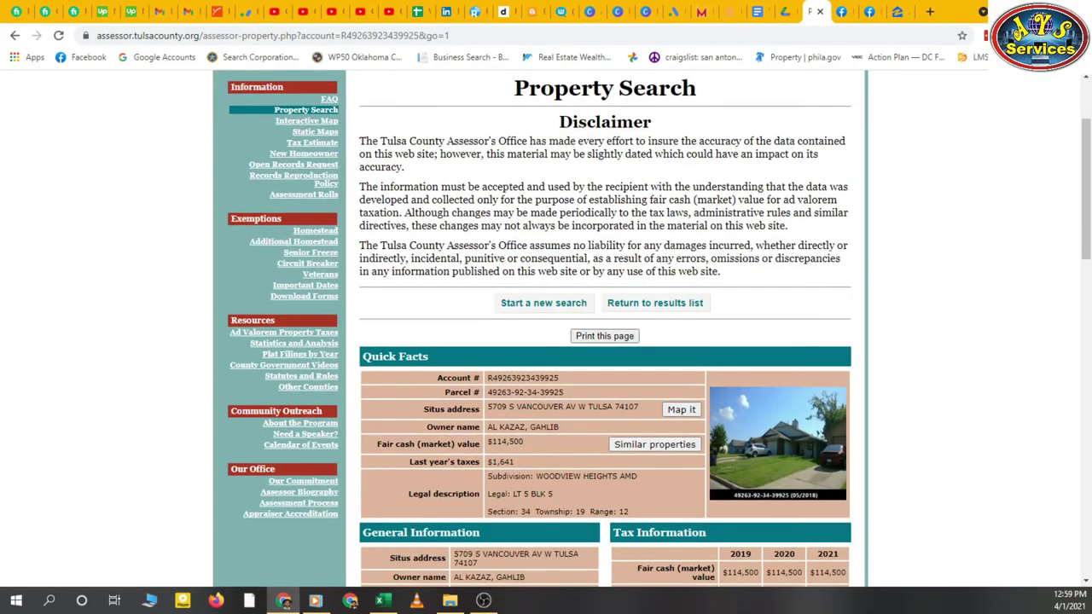